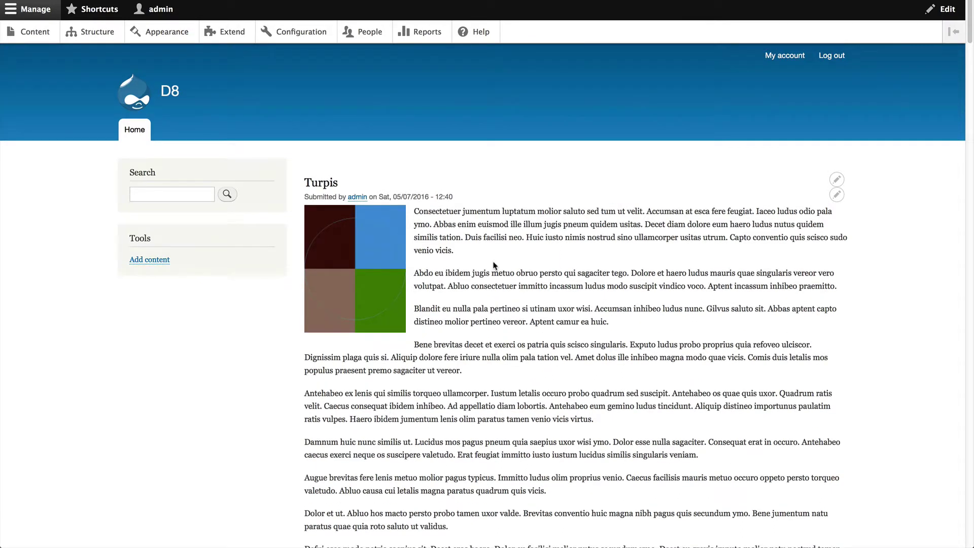
Go to the Configuration overview and scroll toward Search and metadata
left_click(317, 40)
scroll(419, 124, "down", 9)
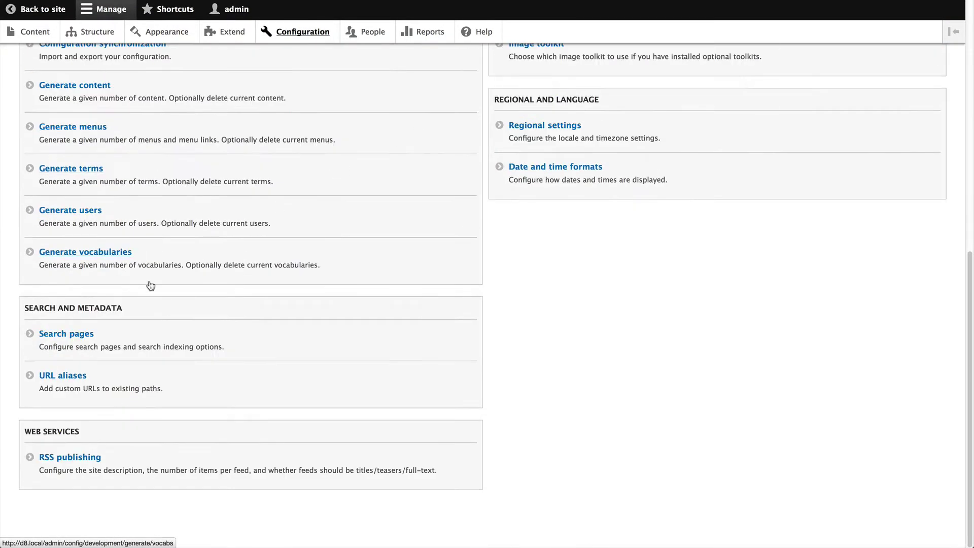
Open Search pages settings and scroll to the table listing the Content and Users pages
left_click(84, 335)
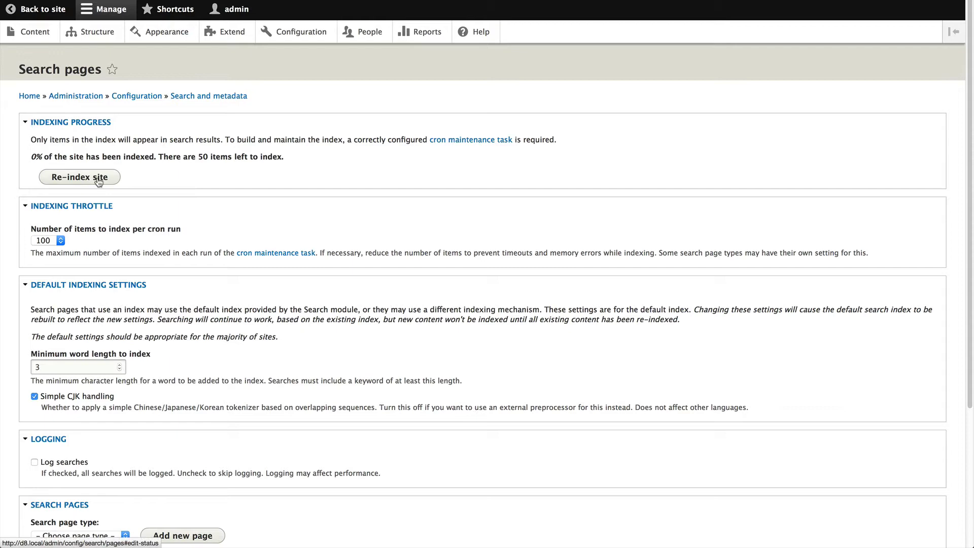
scroll(117, 199, "down", 3)
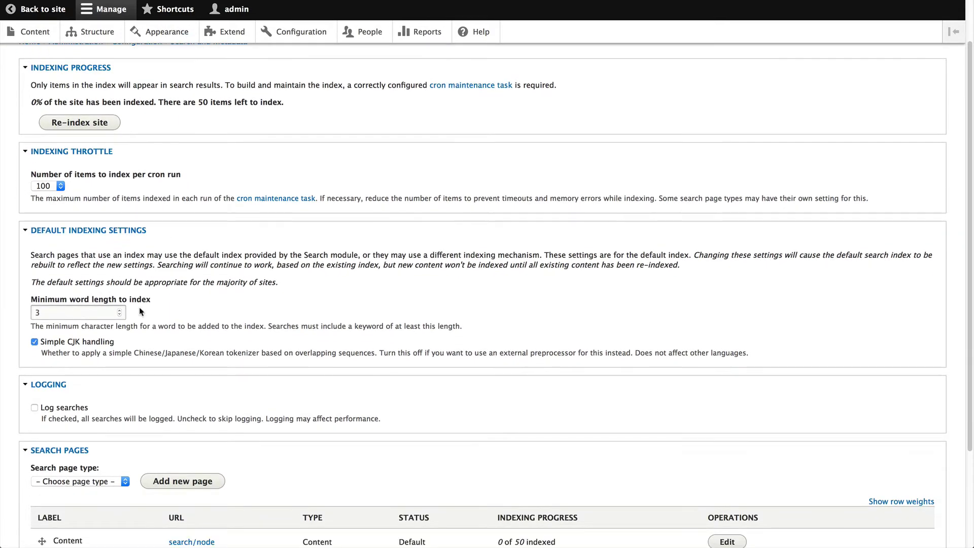
scroll(201, 304, "down", 5)
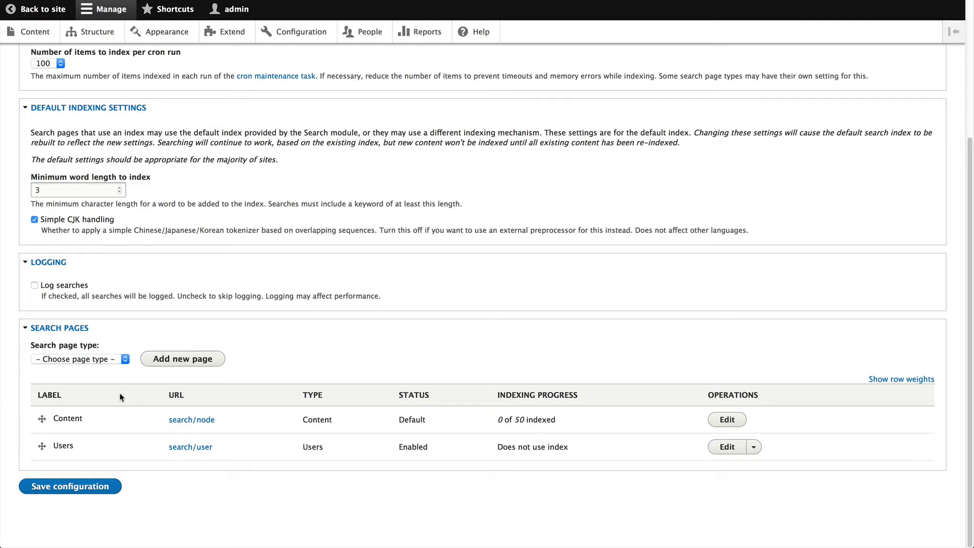
Create a Content-type search page with label 'Site' and path 'site'
left_click(84, 360)
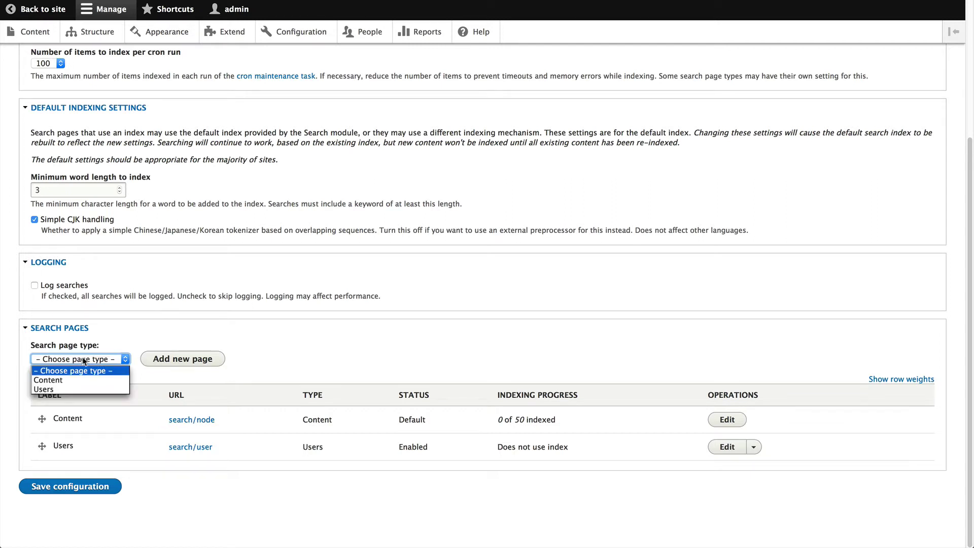
left_click(48, 379)
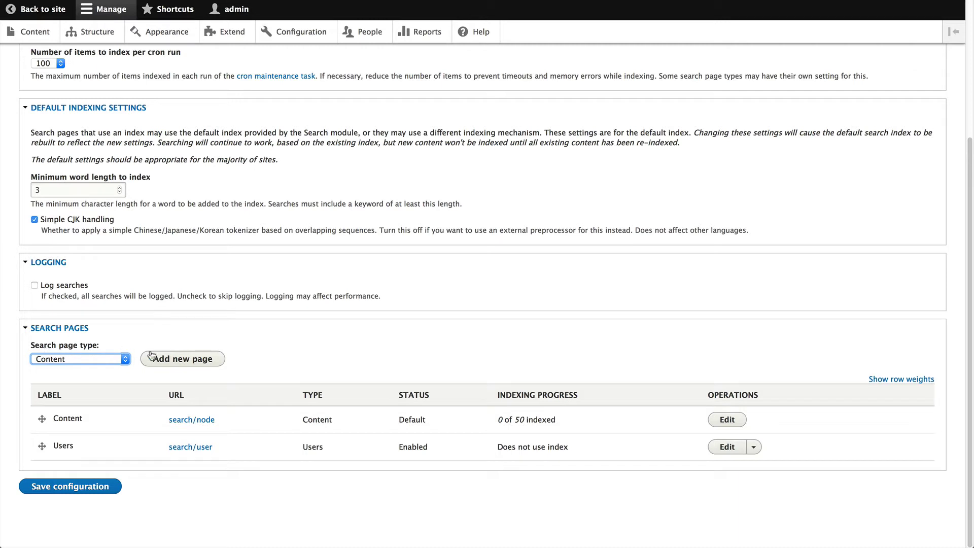
left_click(182, 361)
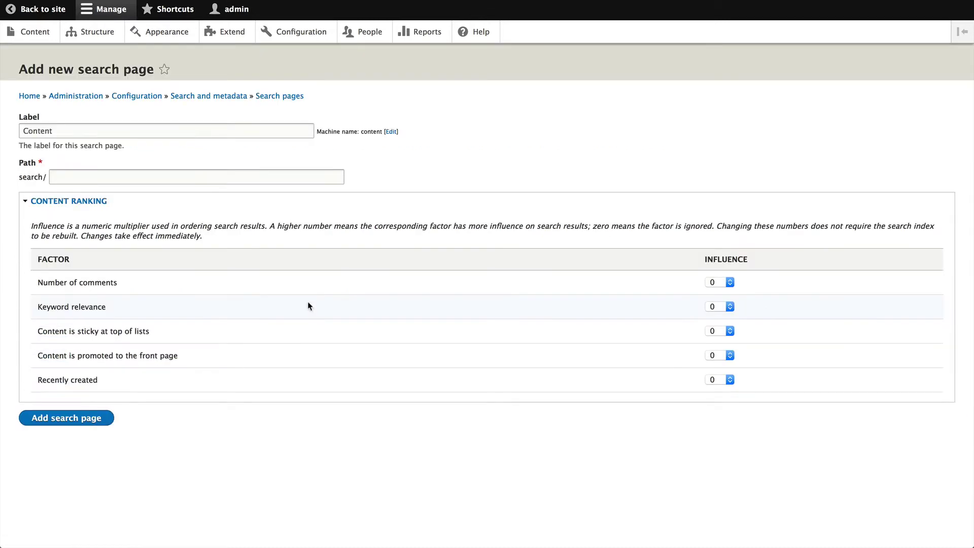
double_click(24, 131)
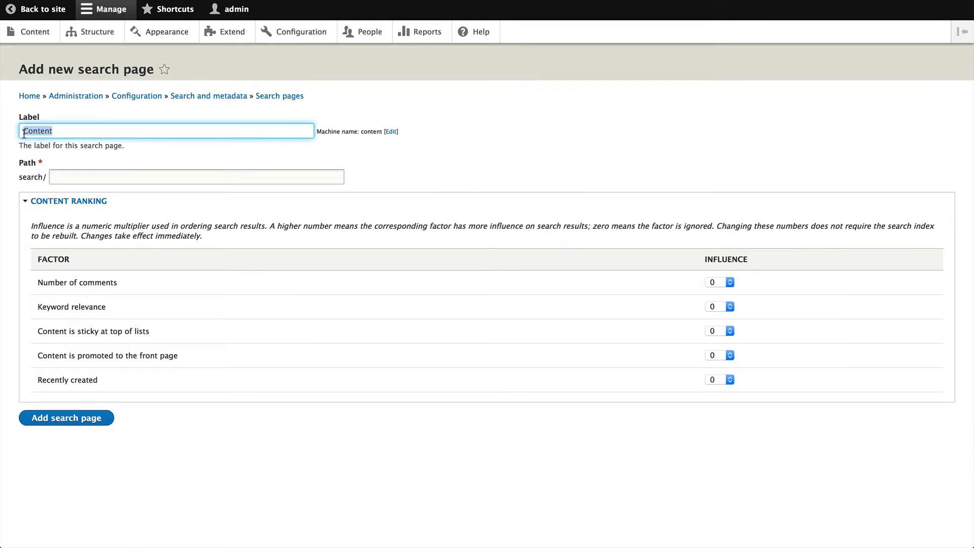
type("Site")
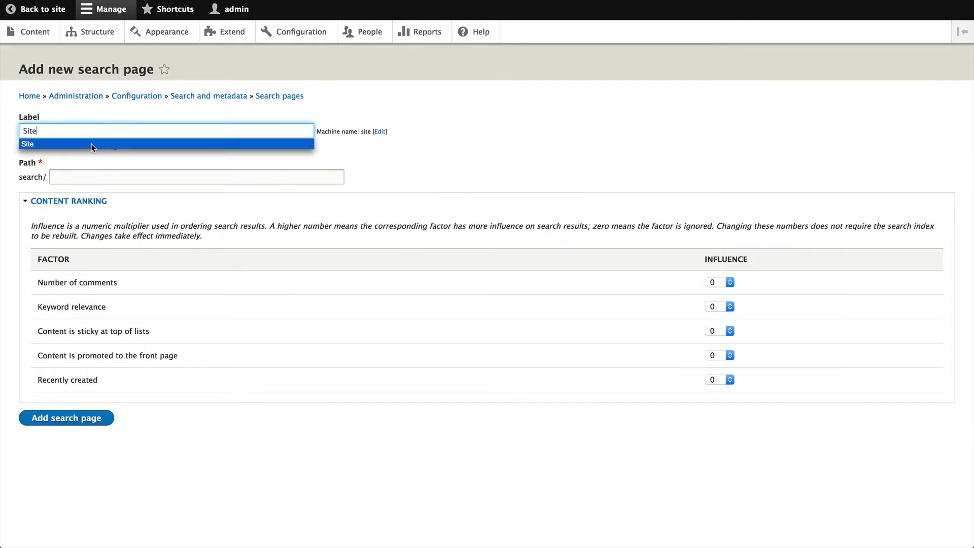
left_click(80, 175)
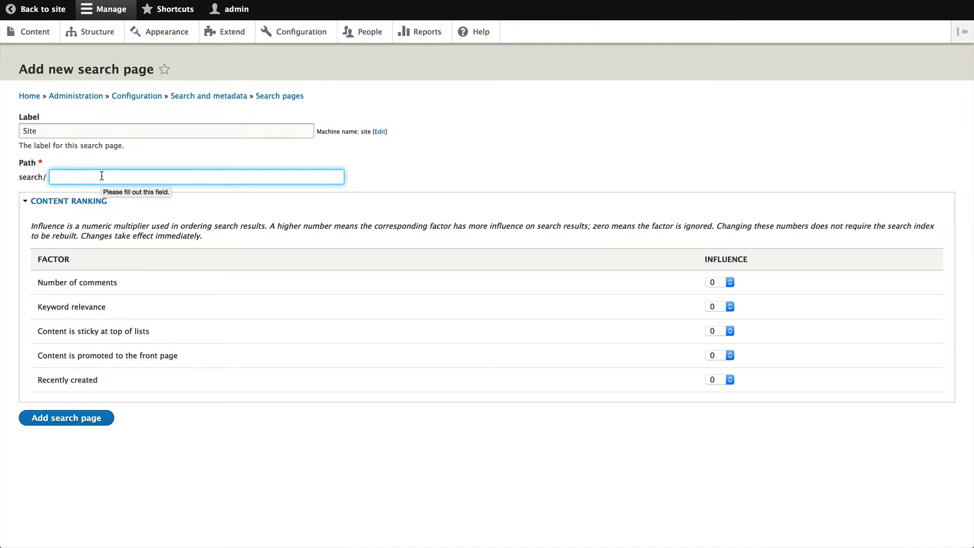
type("site")
left_click(413, 190)
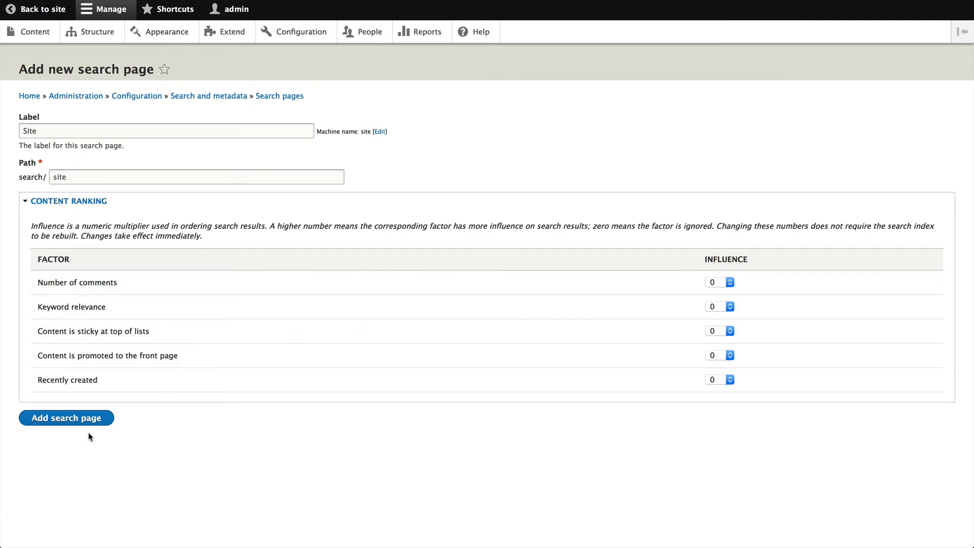
left_click(45, 423)
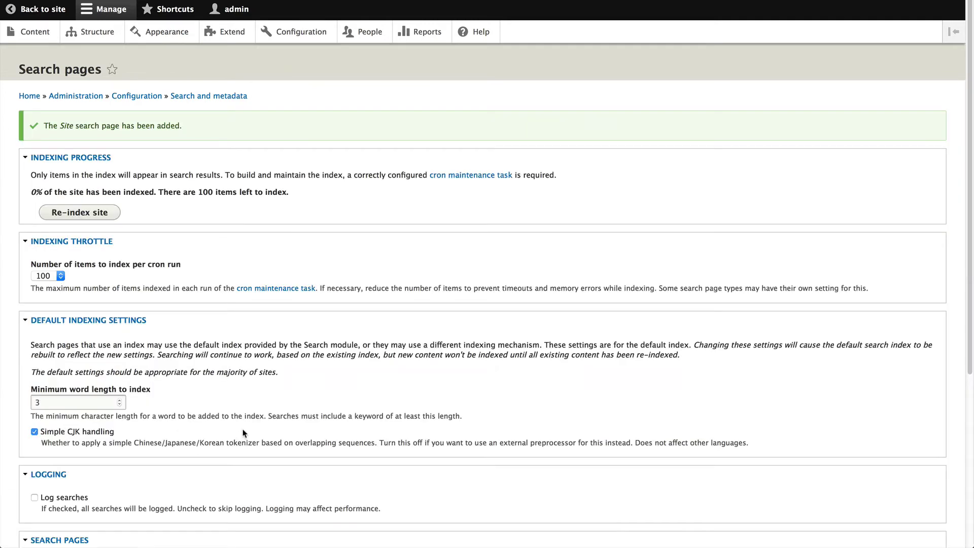
Move the Site row to the top of the search pages table and save the order
scroll(243, 430, "down", 5)
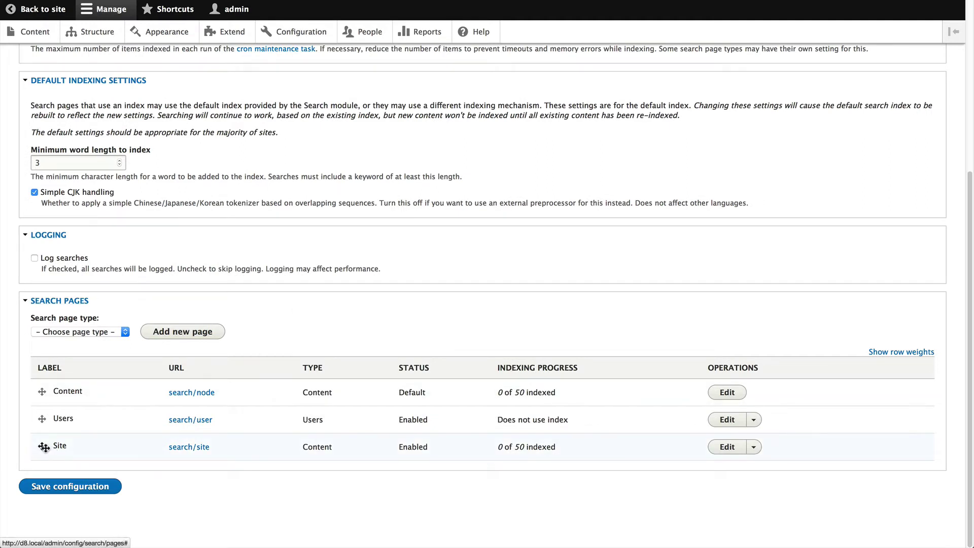
left_click_drag(44, 447, 45, 392)
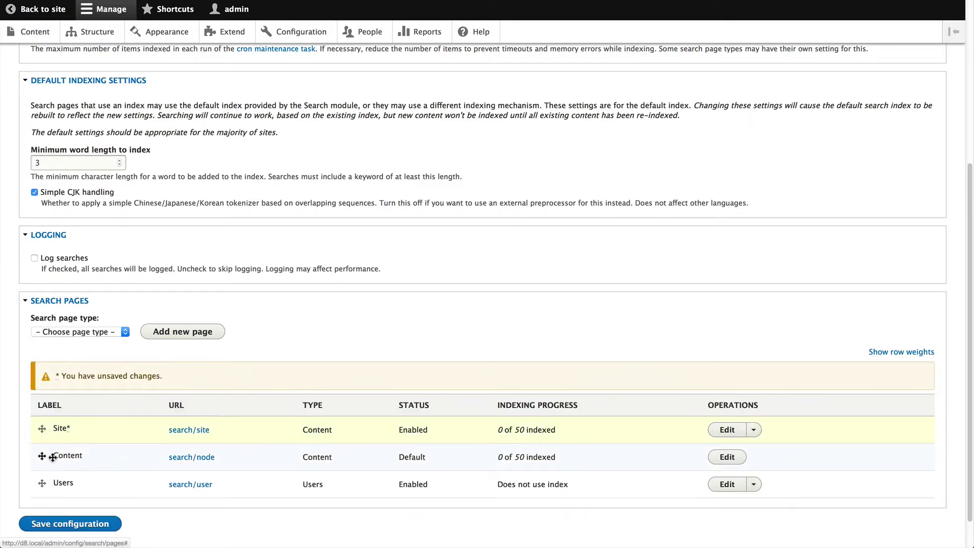
left_click(94, 525)
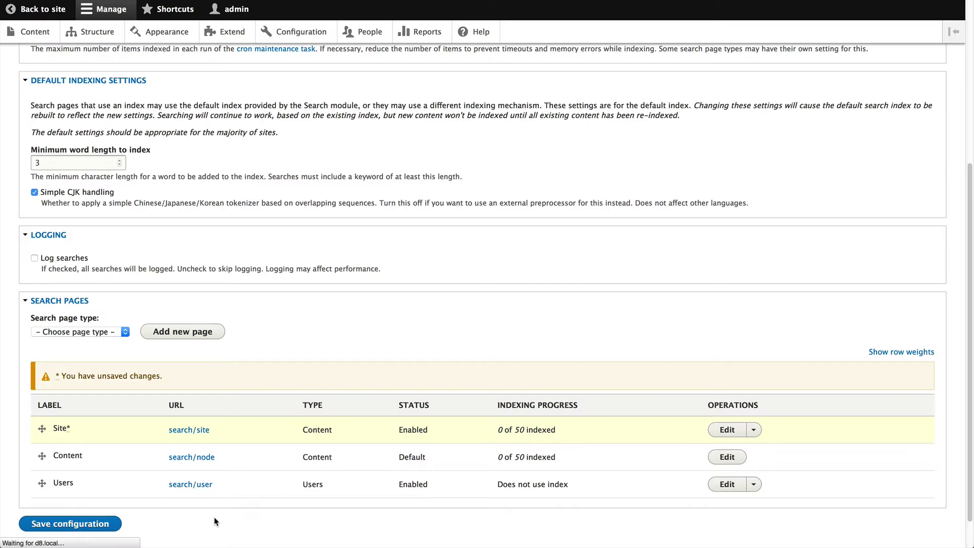
scroll(210, 444, "down", 3)
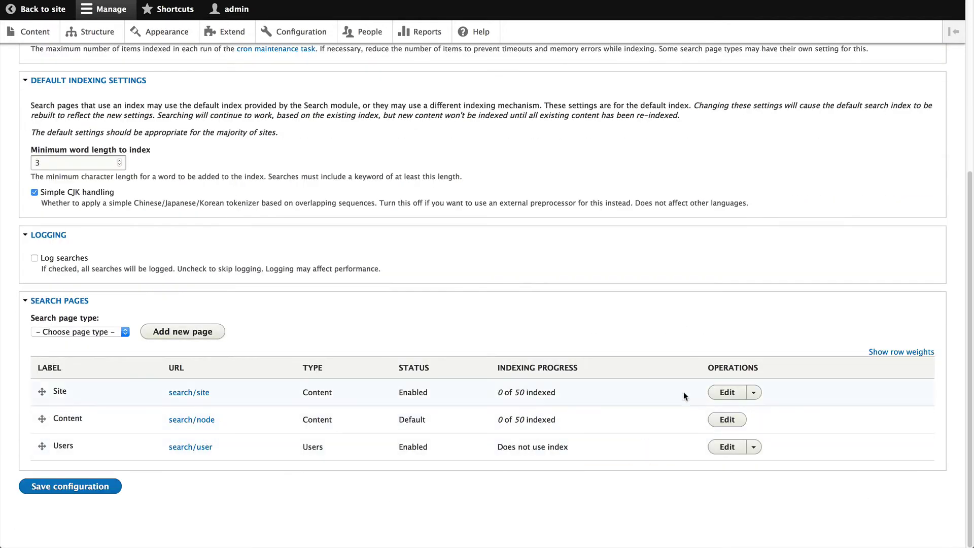
Choose Set as default from the Site search page's operations menu
left_click(754, 393)
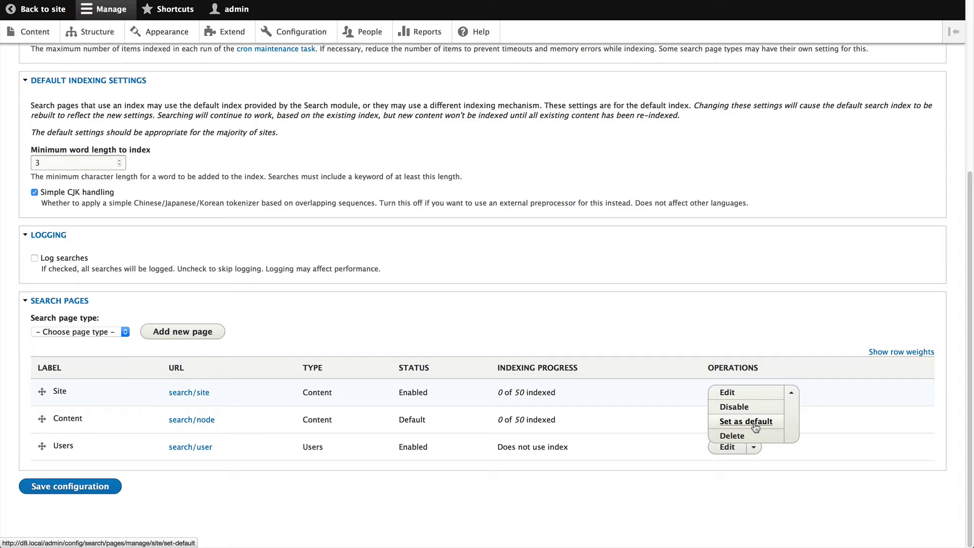
left_click(755, 427)
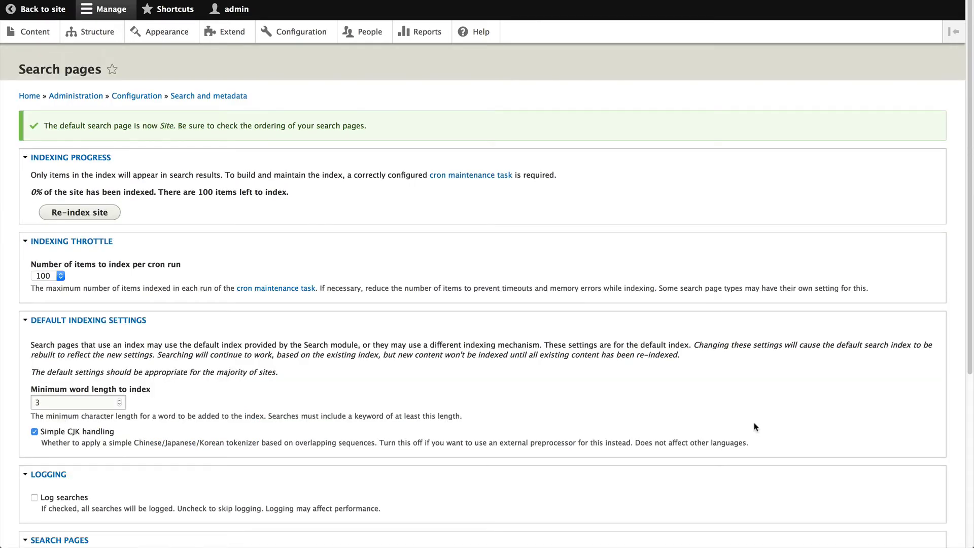
scroll(230, 412, "down", 3)
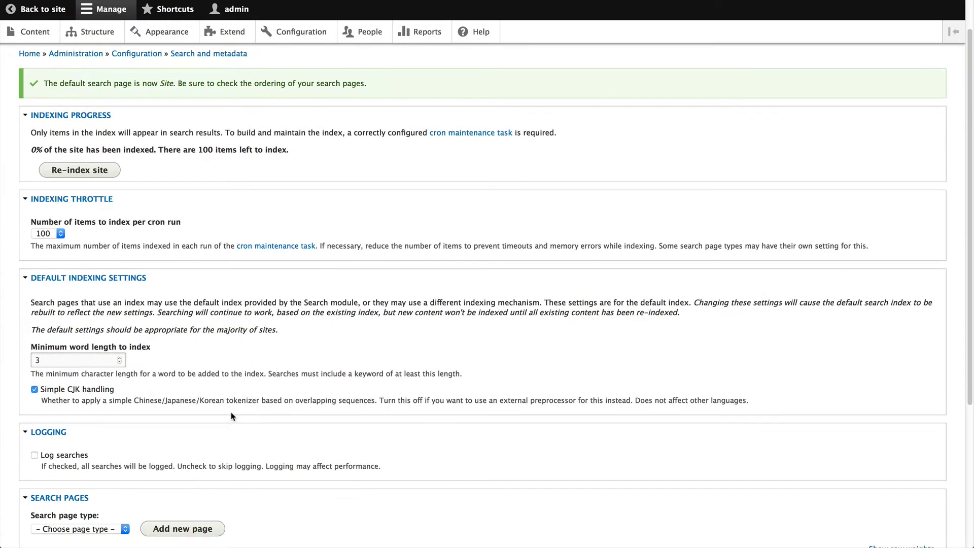
scroll(234, 412, "up", 3)
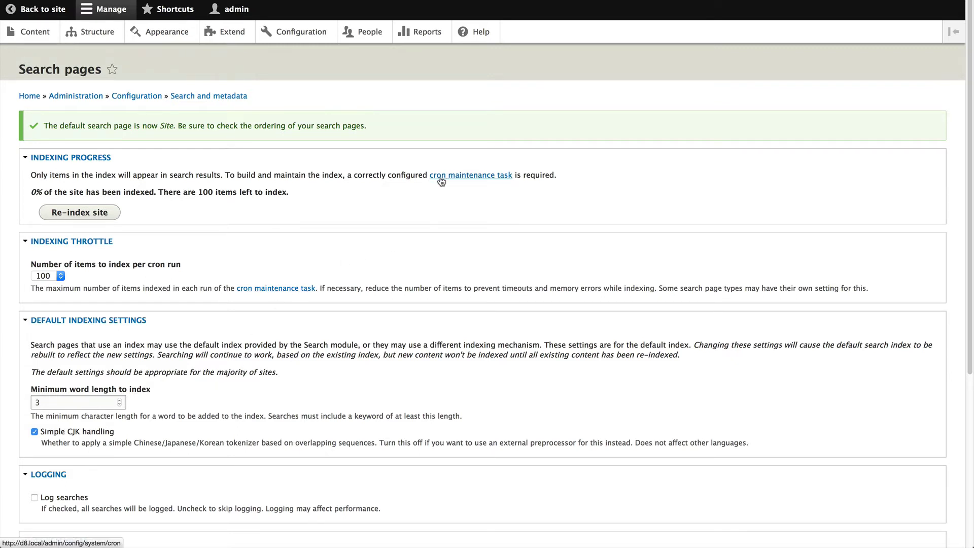
Run cron from the Cron maintenance page to index the site content
left_click(482, 177)
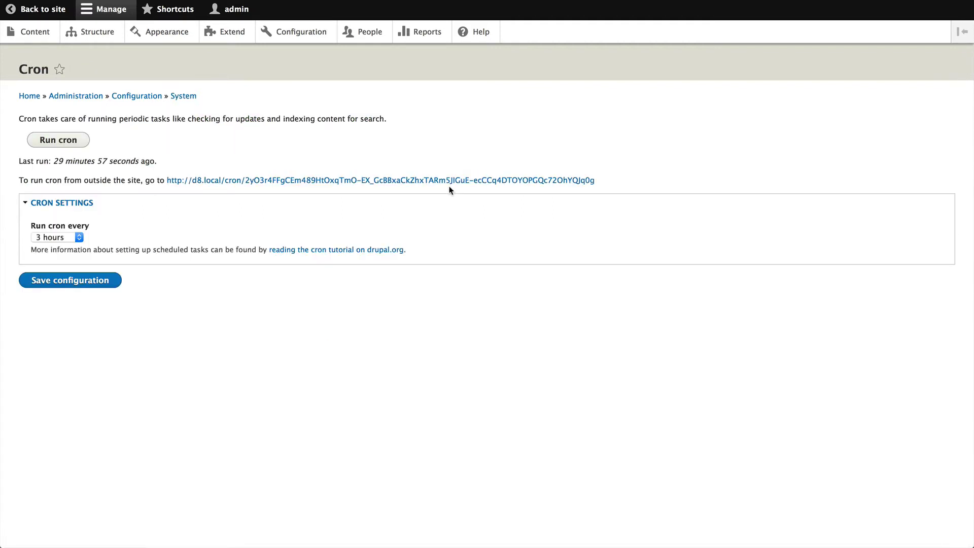
left_click(60, 145)
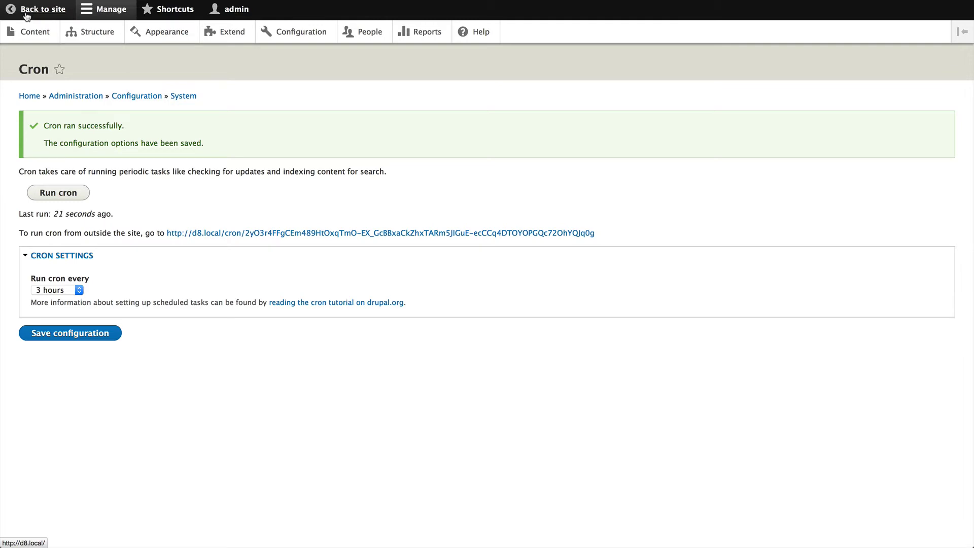
From the front page, search the site for 'olim' and look over the results
left_click(27, 14)
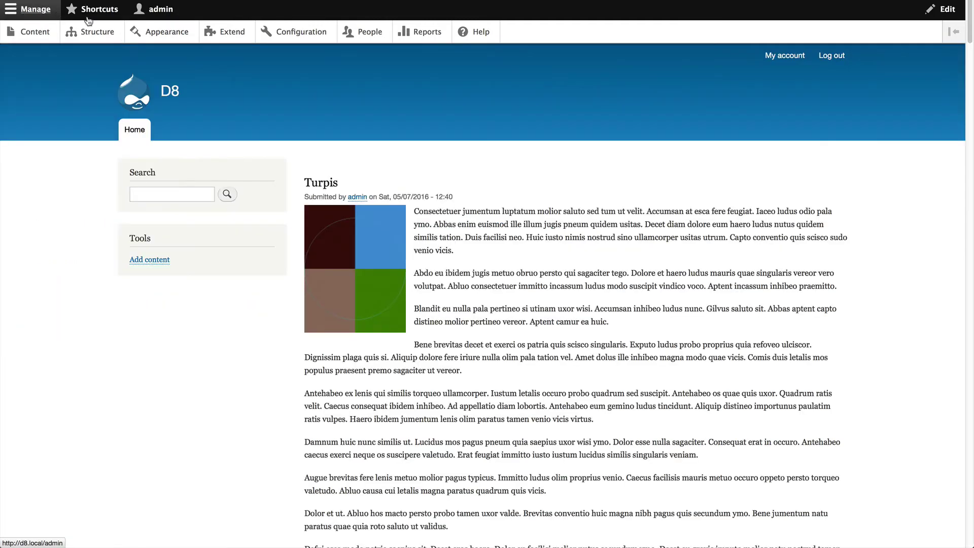
type("olim")
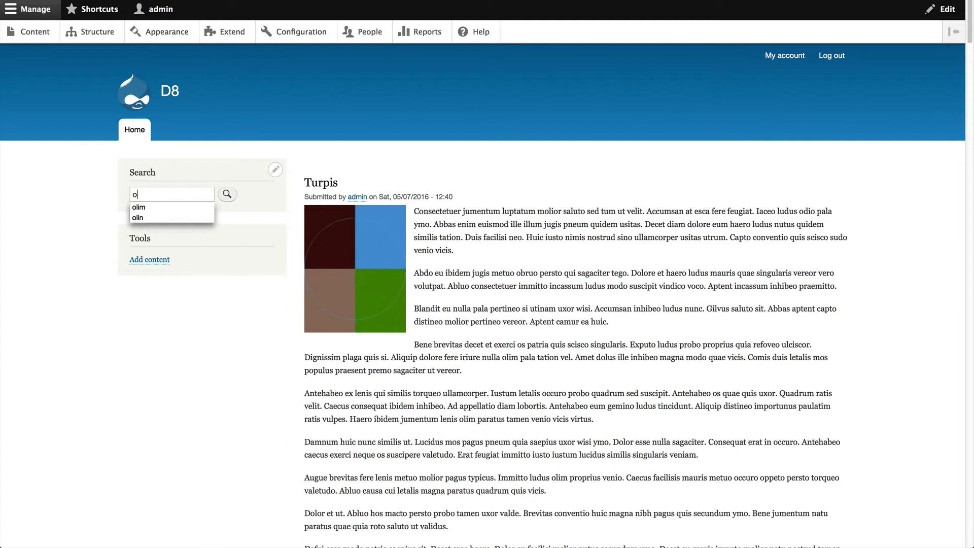
left_click(235, 197)
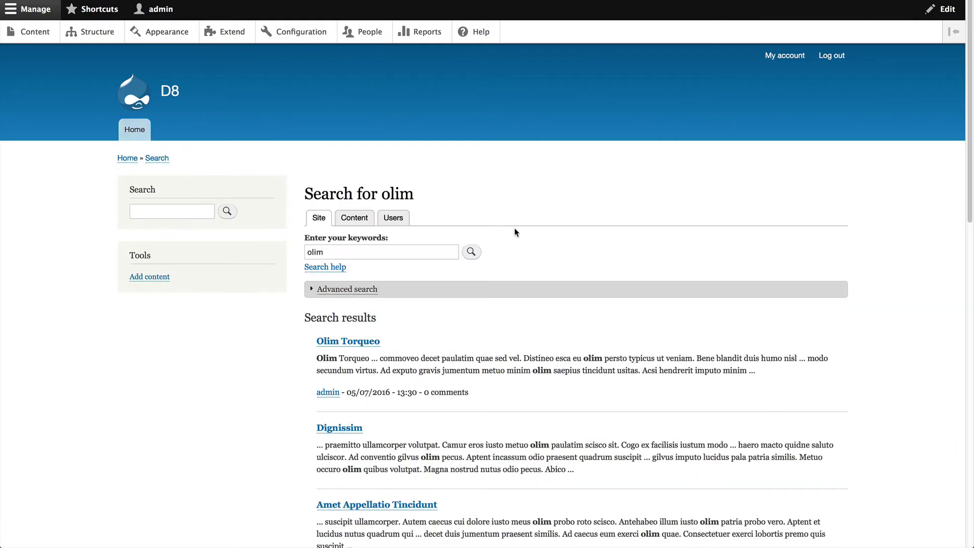
scroll(522, 243, "down", 2)
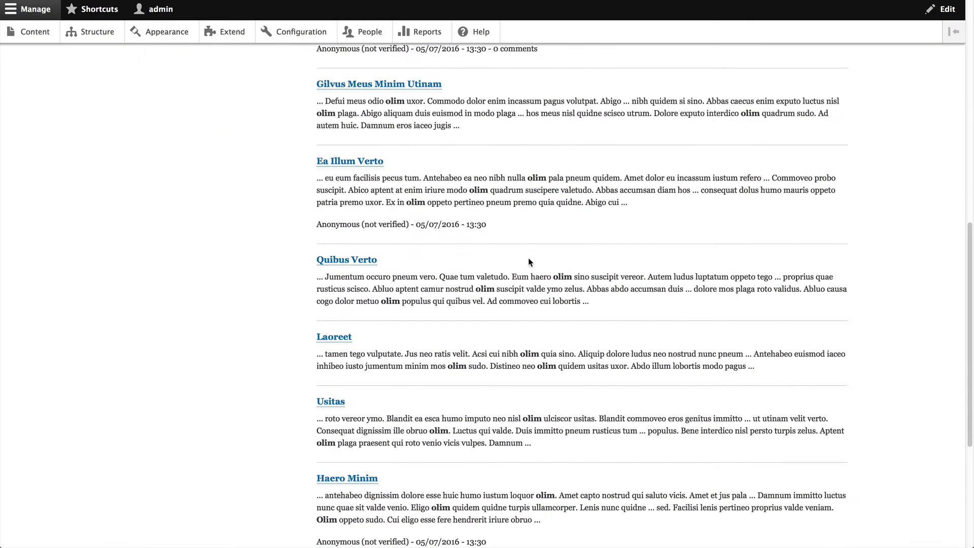
scroll(528, 258, "down", 5)
scroll(529, 256, "up", 12)
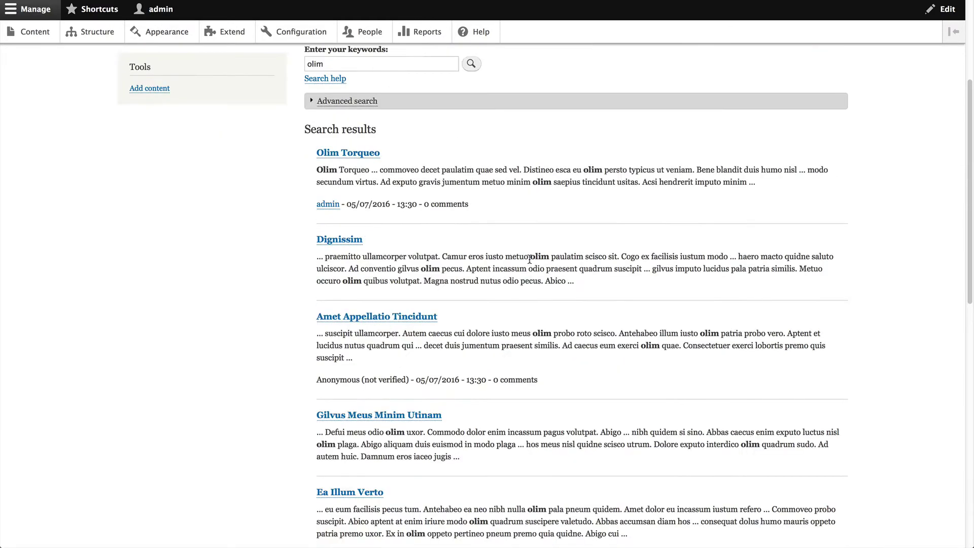
scroll(529, 258, "up", 4)
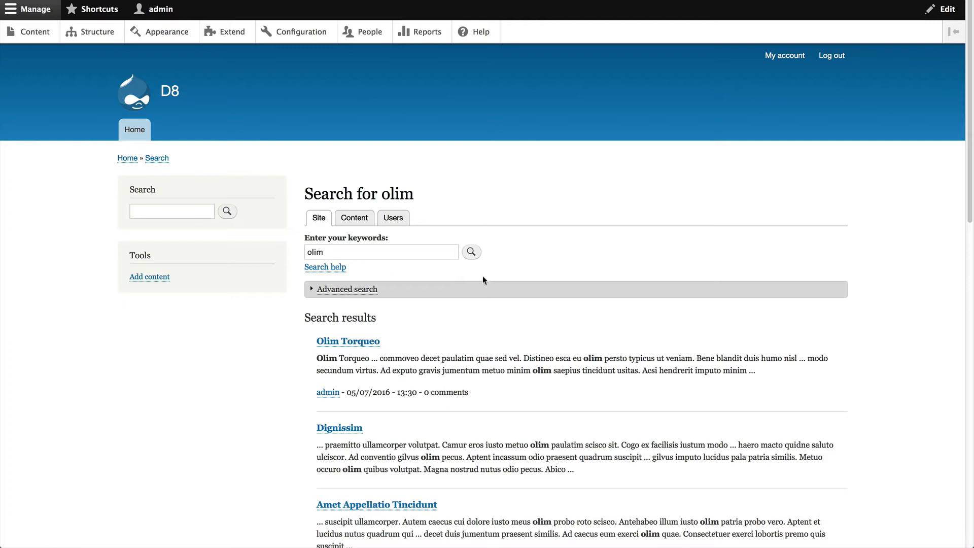
scroll(347, 215, "down", 2)
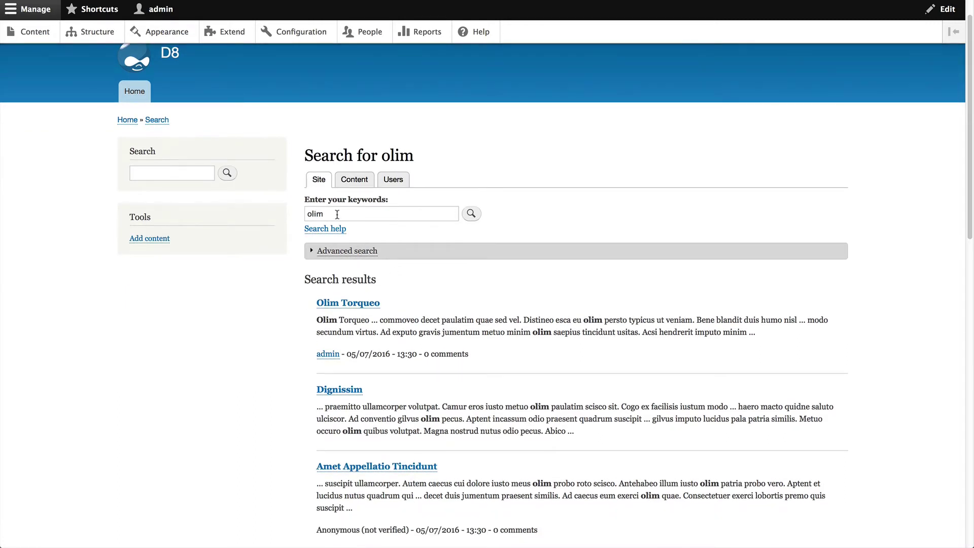
Expand the Advanced search options, then collapse them again
left_click_drag(336, 214, 306, 214)
left_click(347, 214)
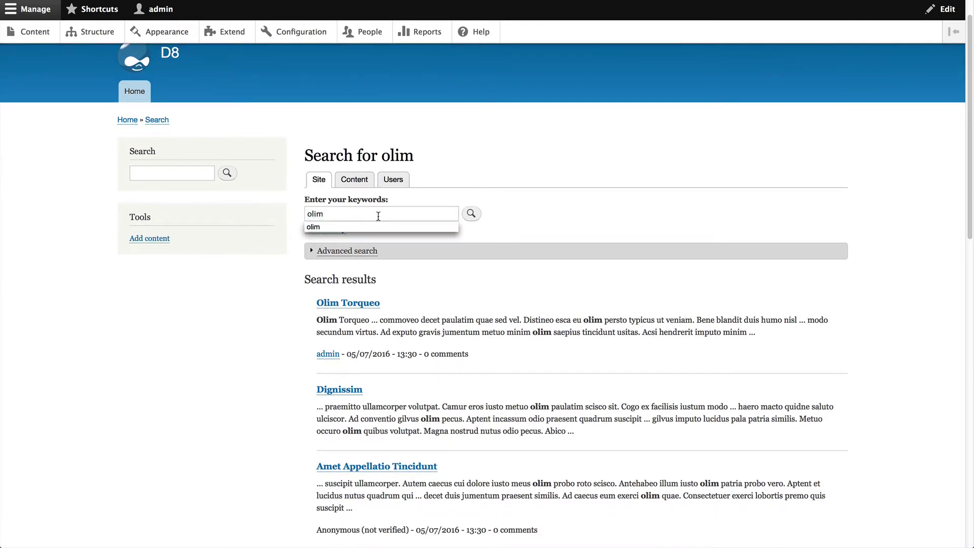
left_click(374, 251)
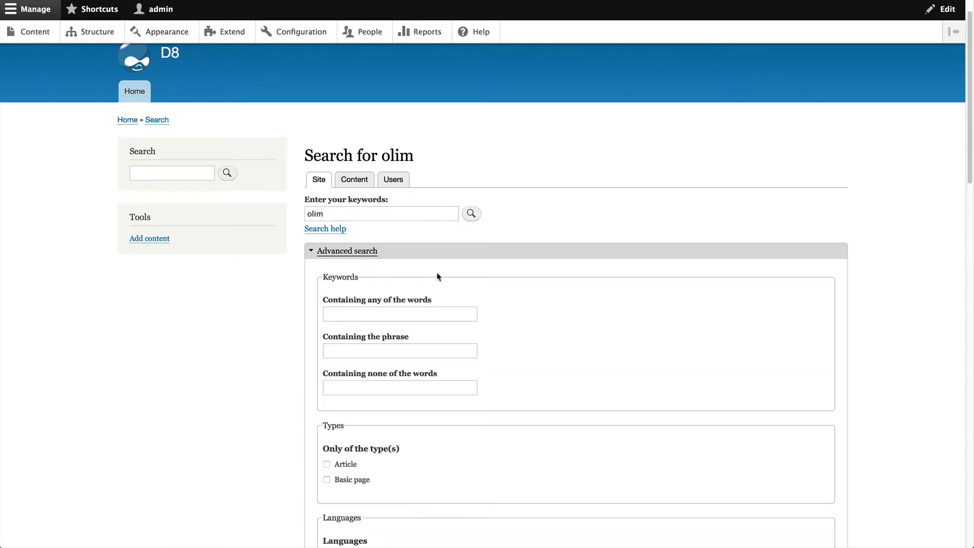
scroll(442, 282, "down", 3)
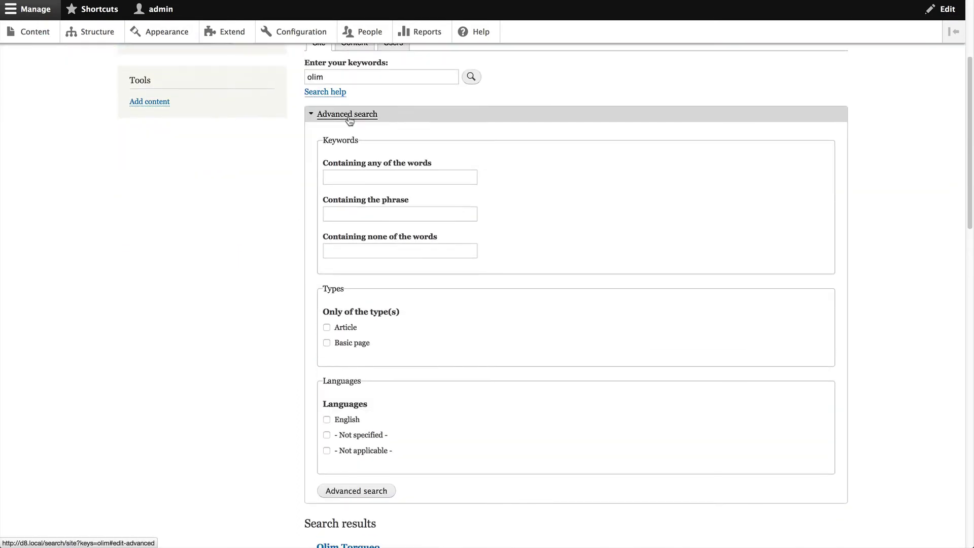
left_click(348, 114)
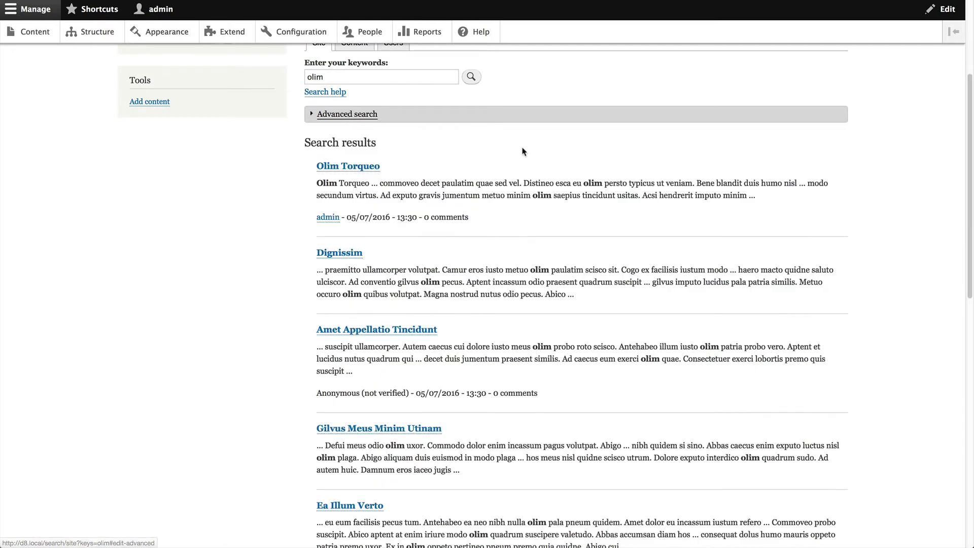
scroll(538, 147, "up", 1)
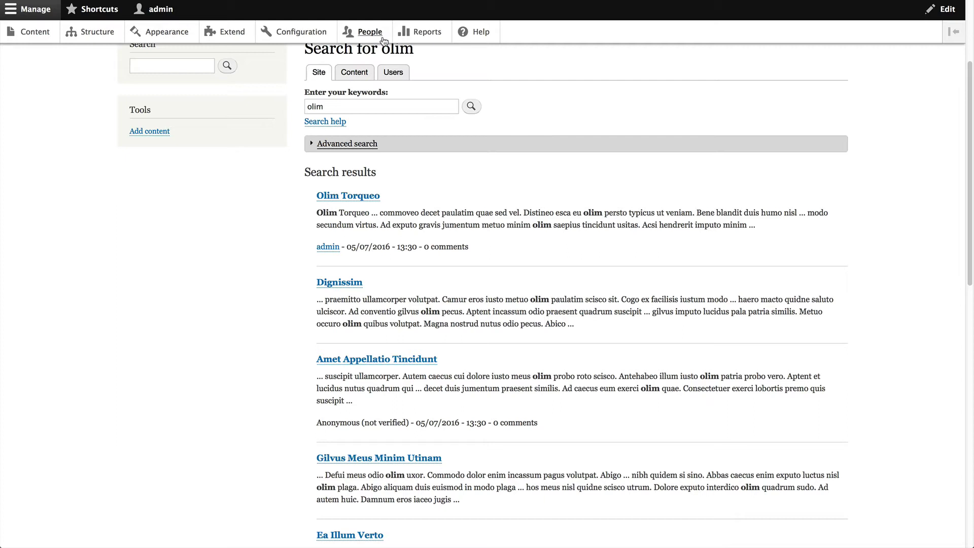
left_click(372, 36)
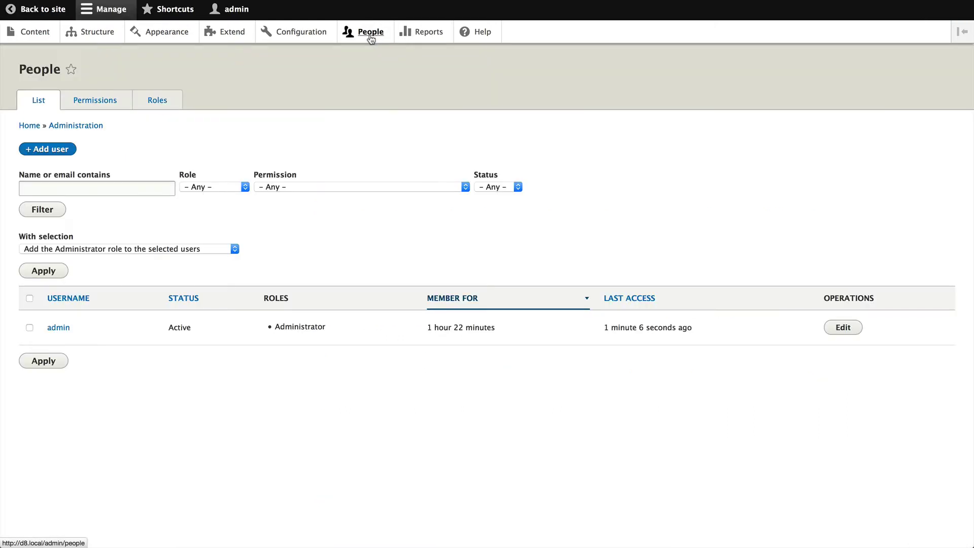
left_click(111, 106)
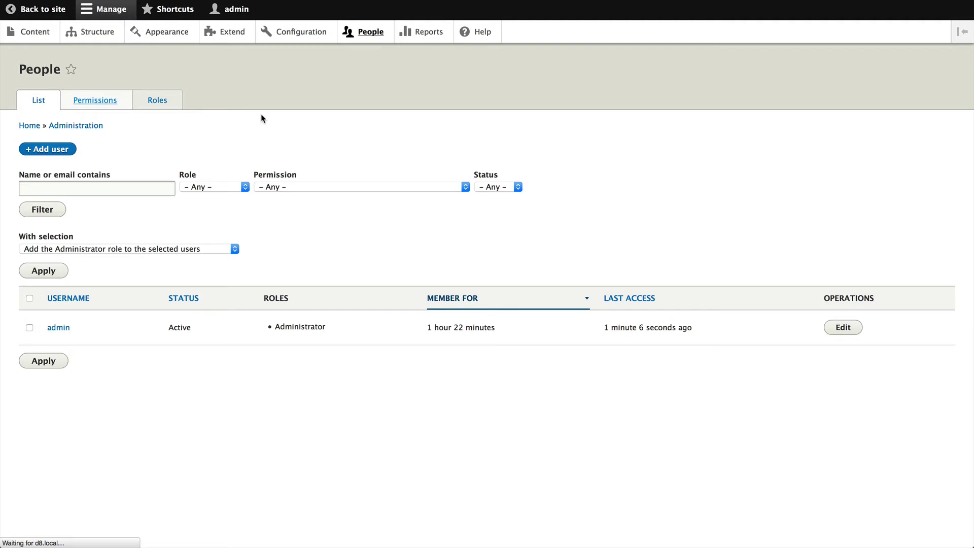
scroll(271, 193, "down", 10)
scroll(273, 197, "down", 15)
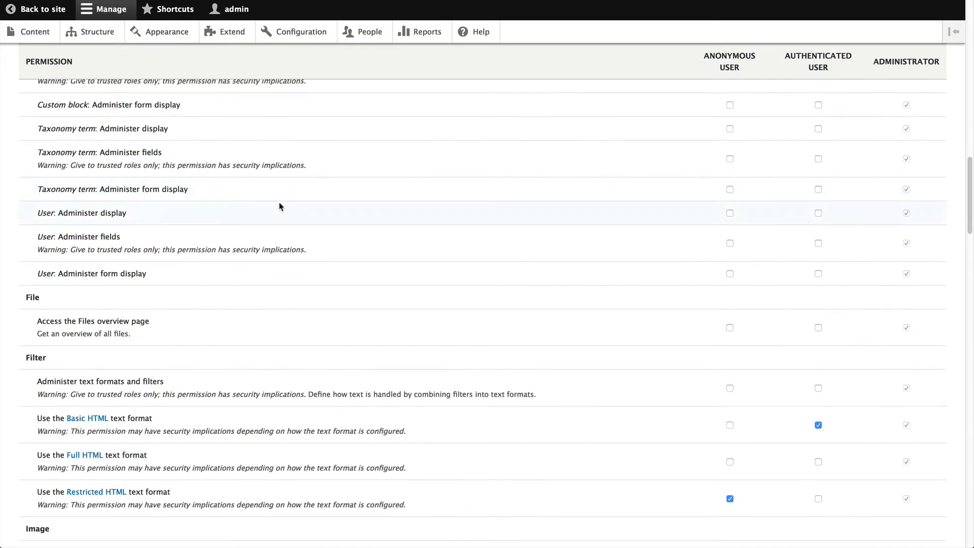
scroll(282, 204, "down", 16)
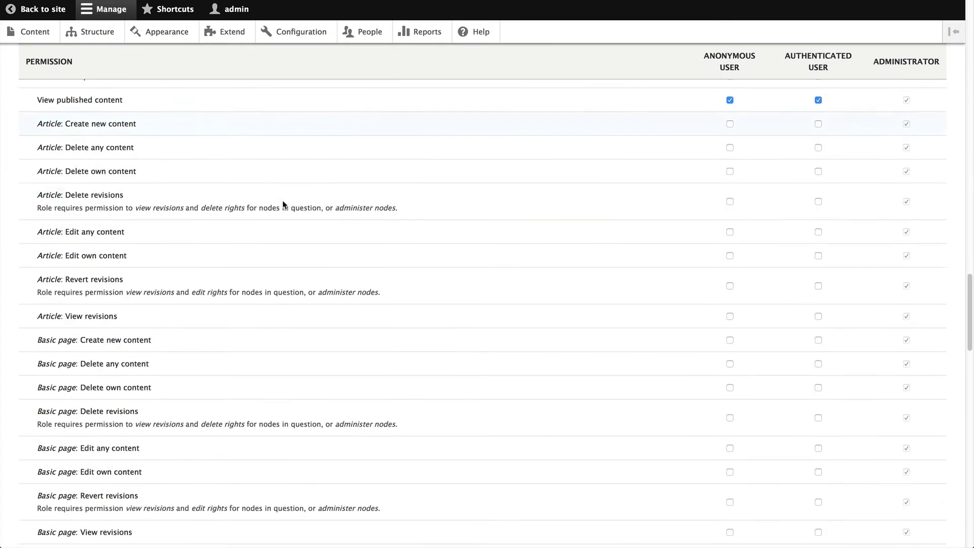
scroll(289, 205, "down", 1)
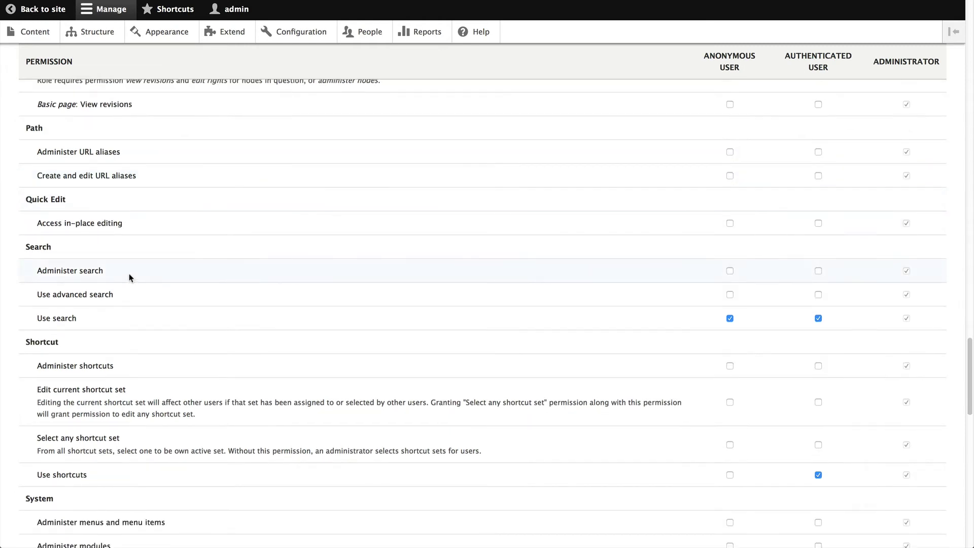
scroll(129, 274, "down", 5)
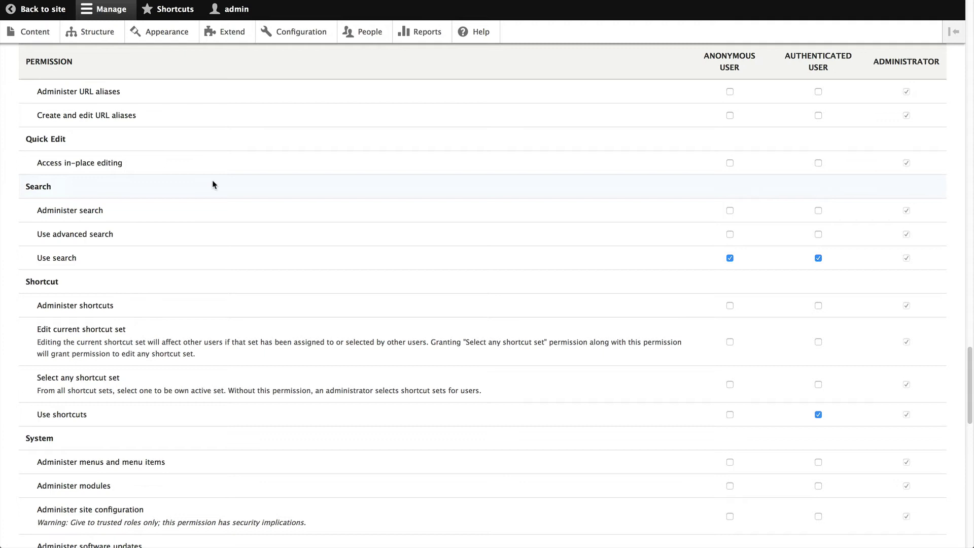
scroll(126, 233, "down", 1)
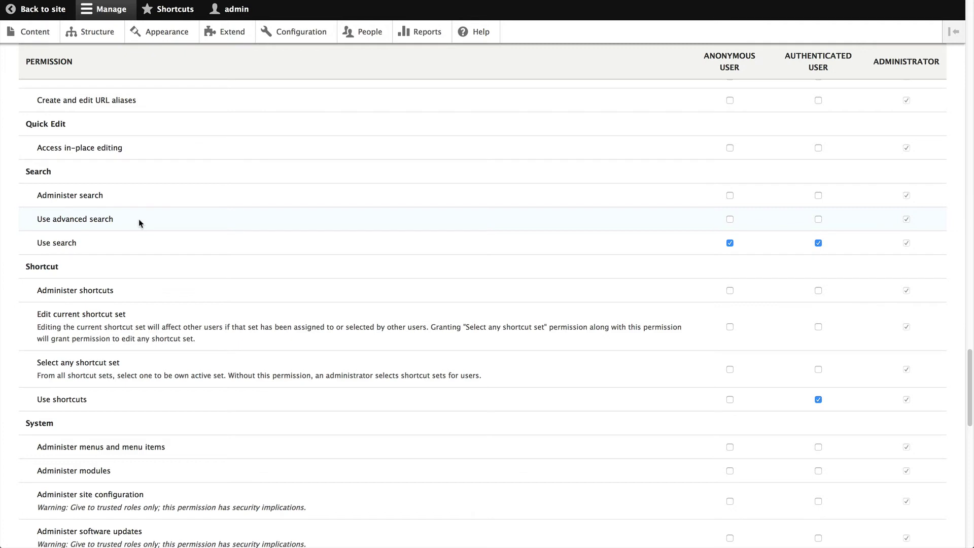
scroll(205, 226, "down", 1)
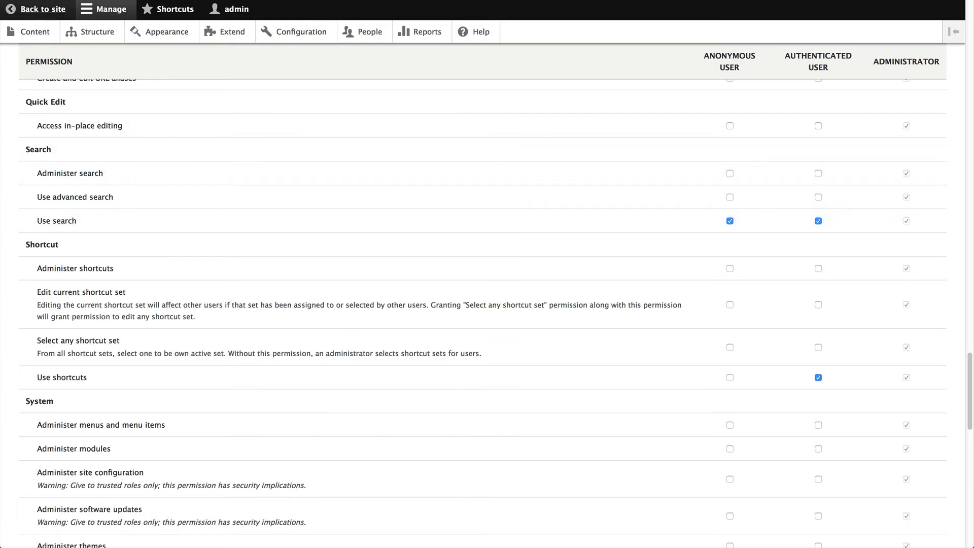
left_click(43, 9)
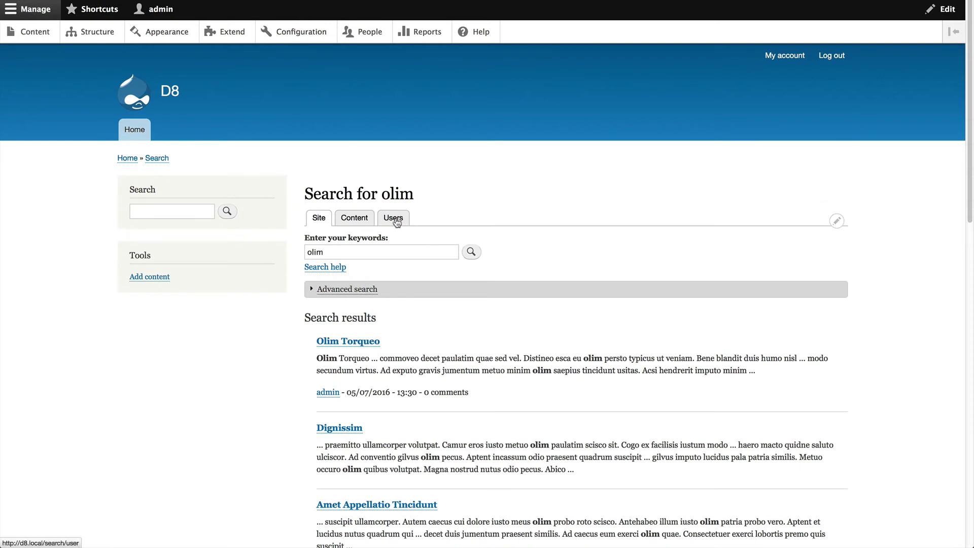
key("alt+Left")
scroll(135, 254, "down", 1)
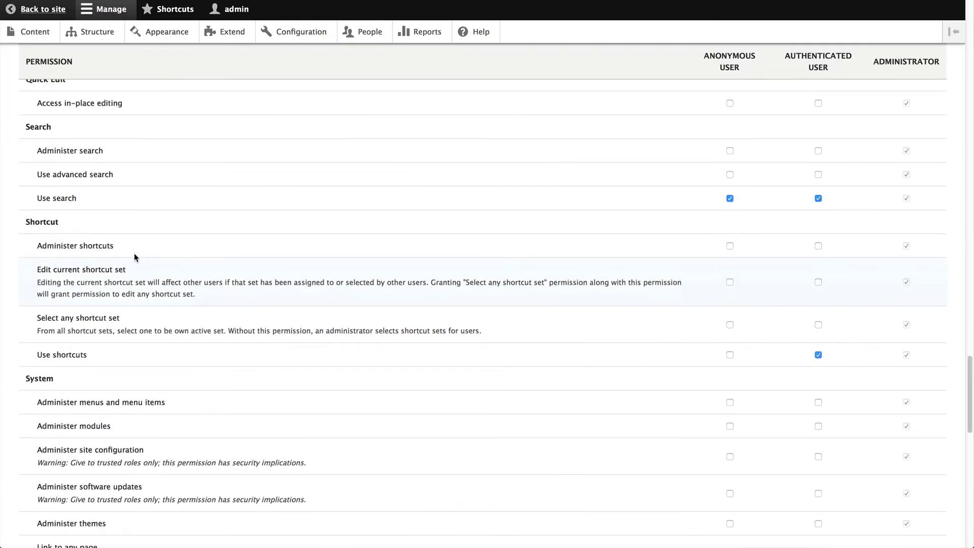
scroll(134, 189, "up", 1)
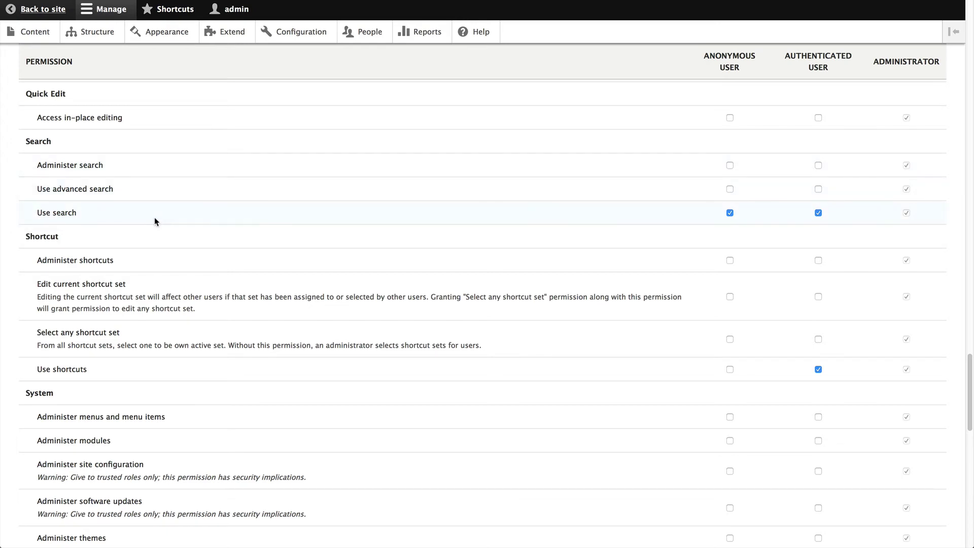
scroll(162, 225, "down", 12)
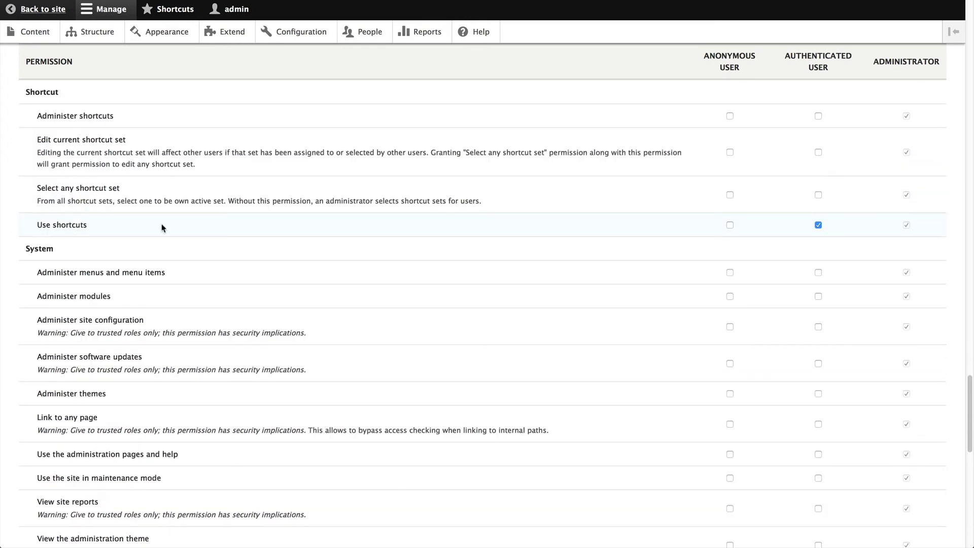
scroll(162, 229, "down", 3)
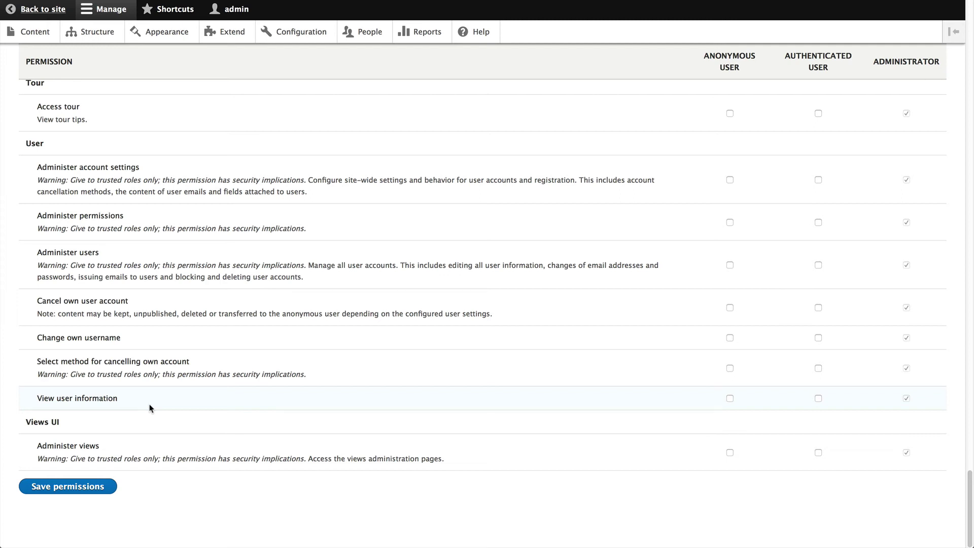
scroll(149, 403, "up", 2)
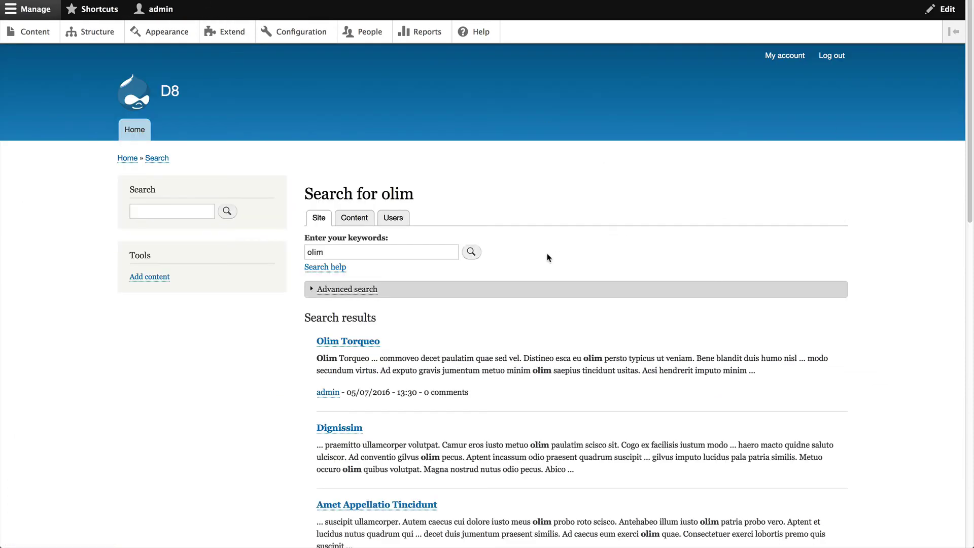
Switch from the browser search results to PhpStorm with the d8 project
scroll(535, 256, "down", 2)
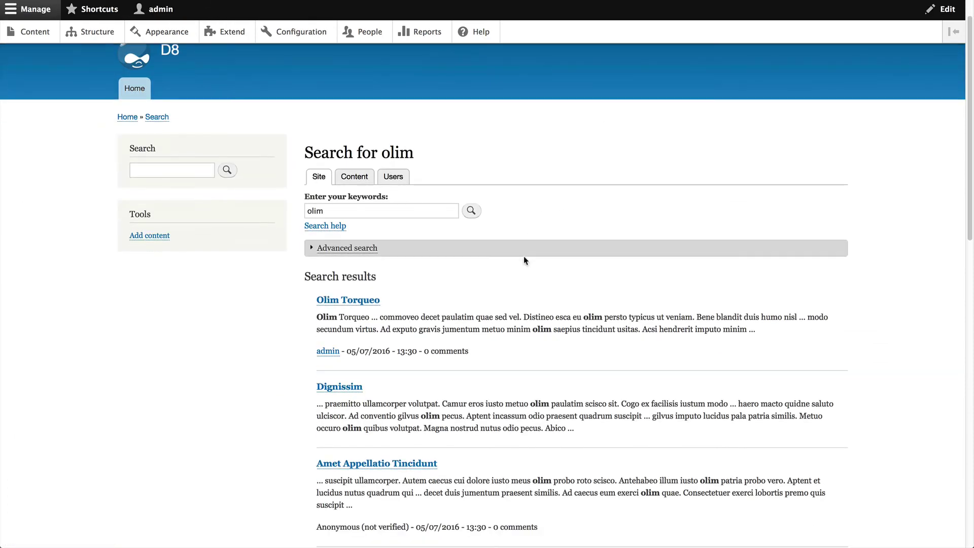
scroll(524, 259, "down", 1)
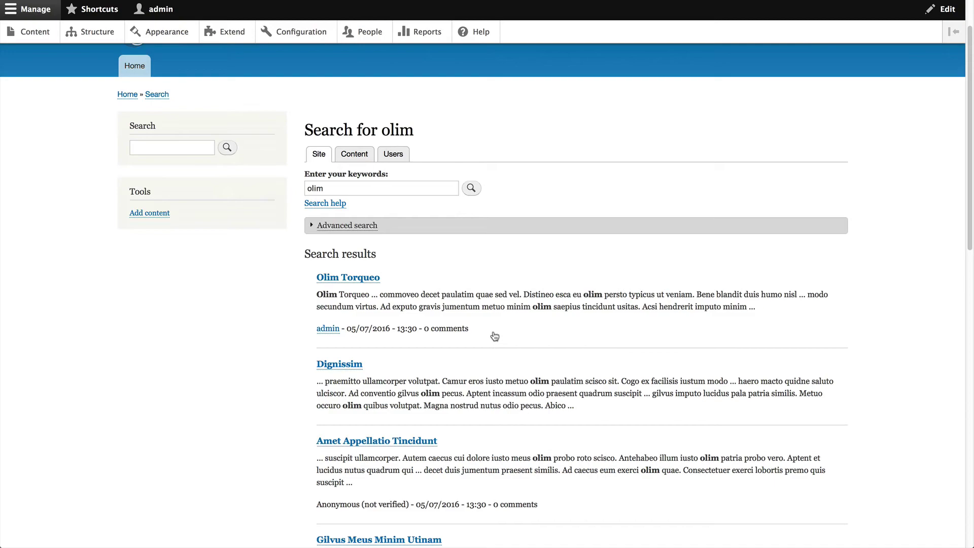
key("super+Tab")
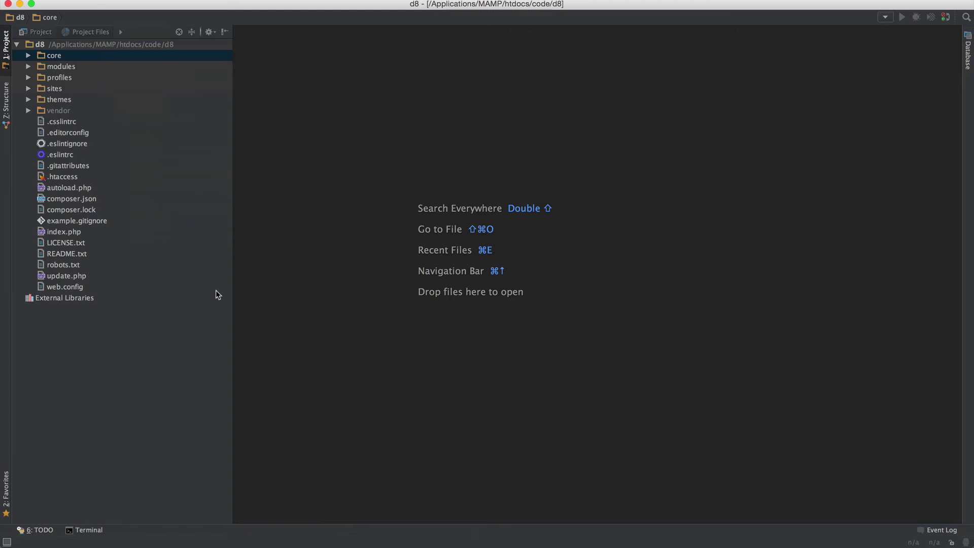
Open the core search module's templates/search-result.html.twig
left_click(29, 56)
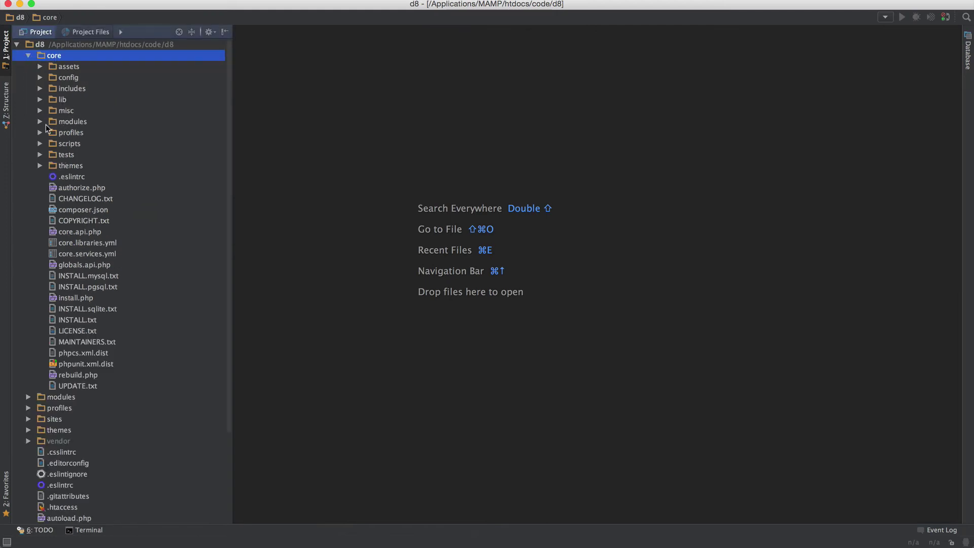
left_click(40, 122)
scroll(50, 380, "down", 15)
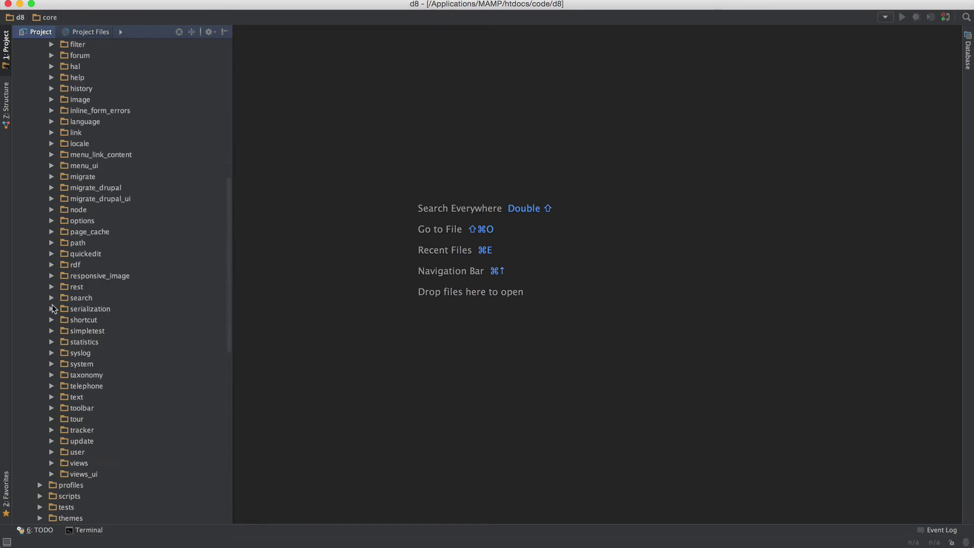
left_click(51, 298)
left_click(64, 342)
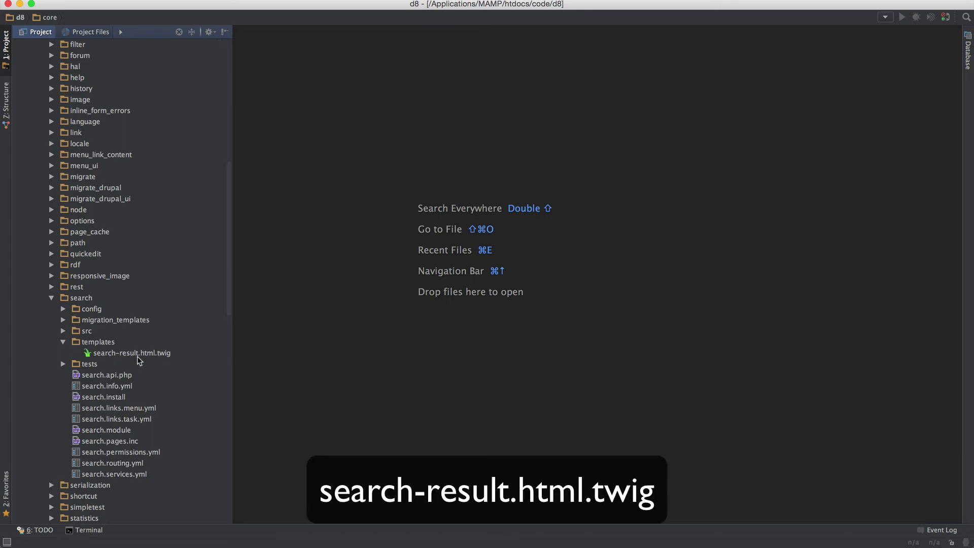
double_click(150, 354)
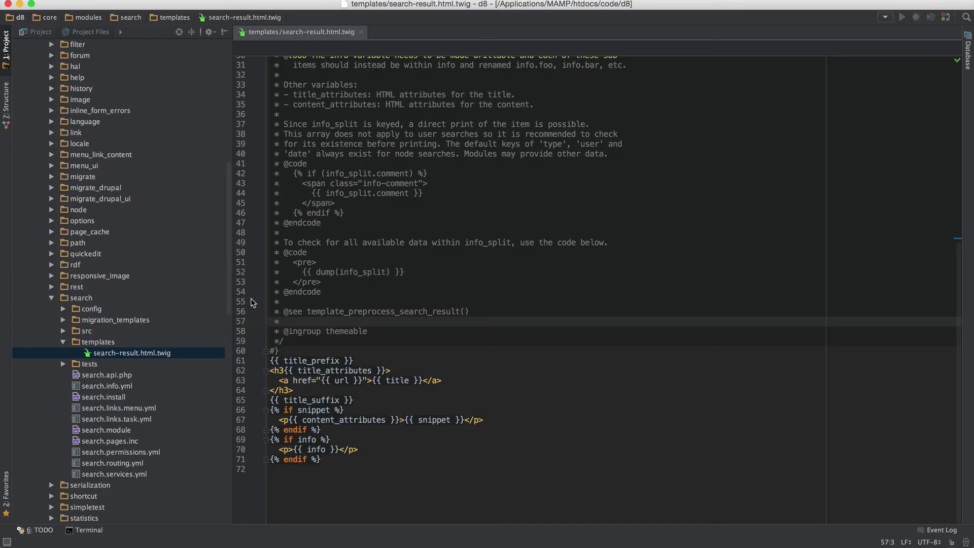
Open the Classy theme's templates/content/search-result.html.twig
scroll(68, 299, "down", 3)
scroll(68, 299, "down", 10)
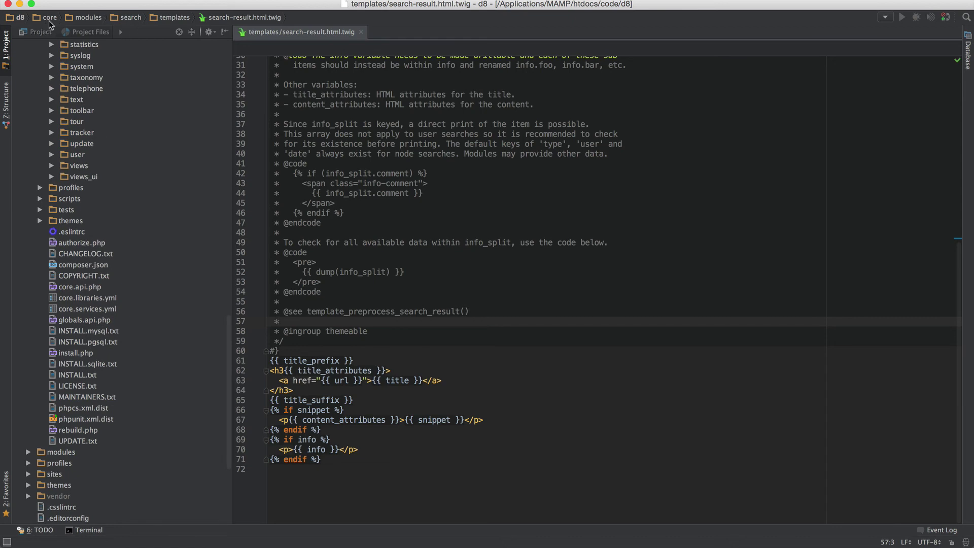
left_click(39, 222)
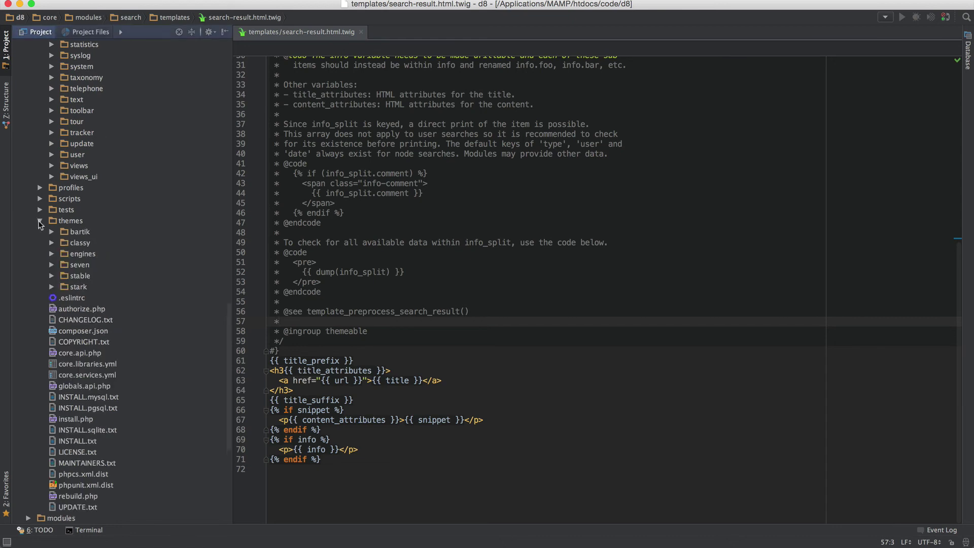
left_click(52, 243)
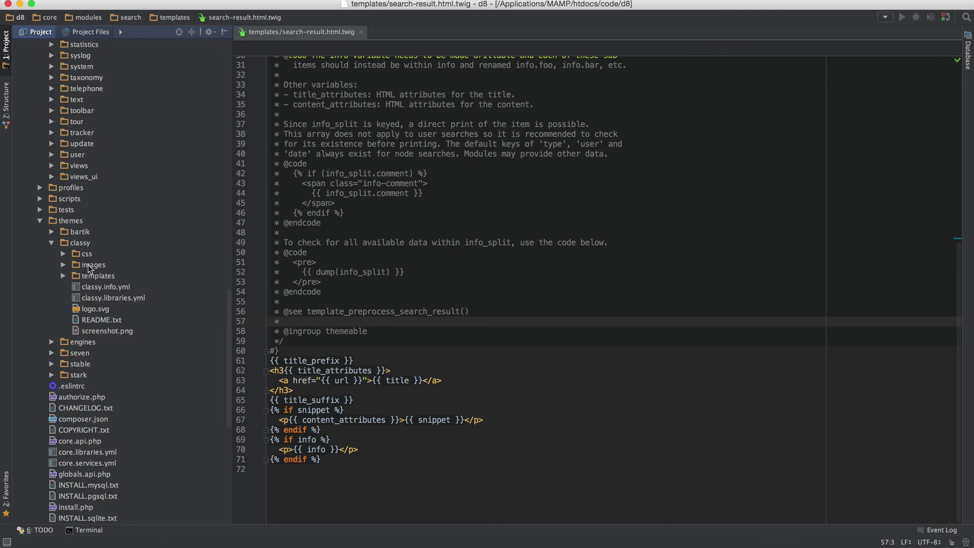
left_click(63, 275)
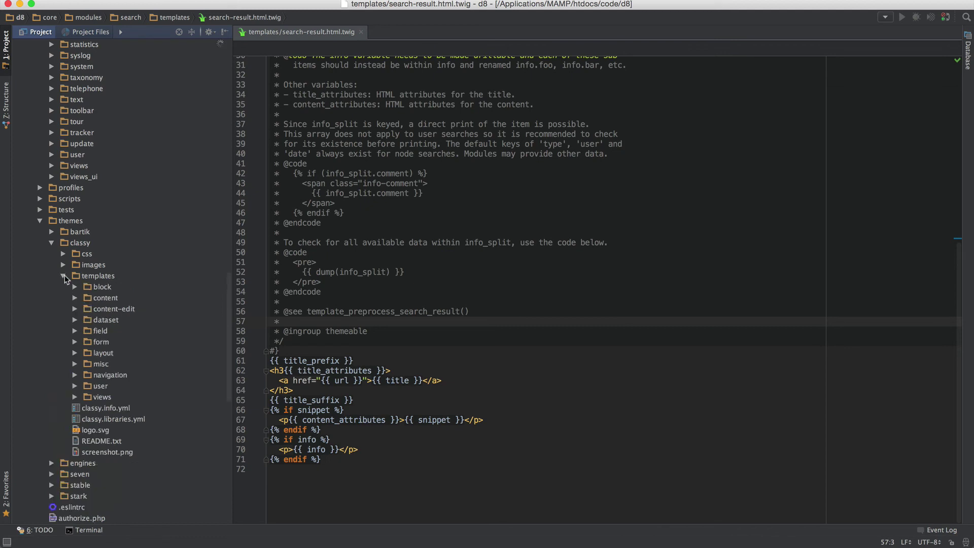
left_click(76, 299)
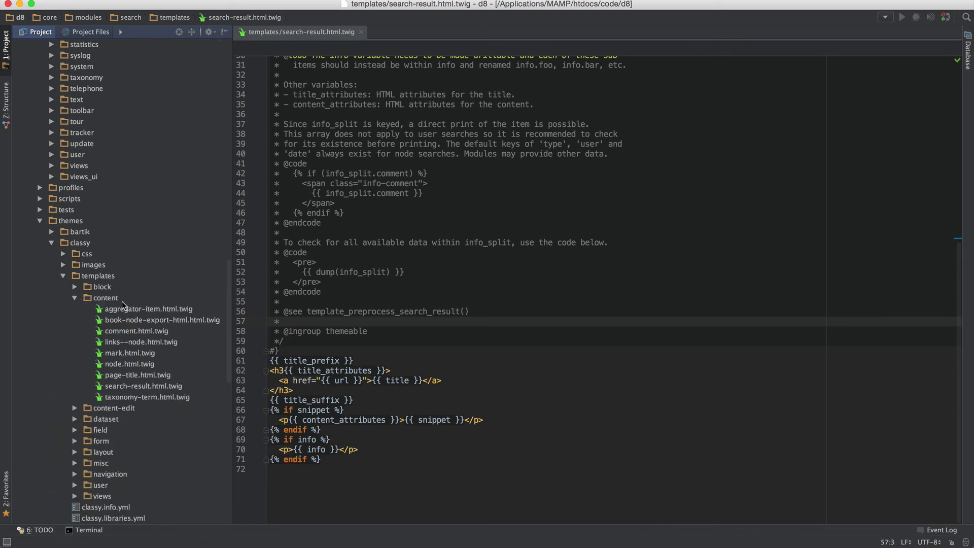
scroll(121, 301, "down", 3)
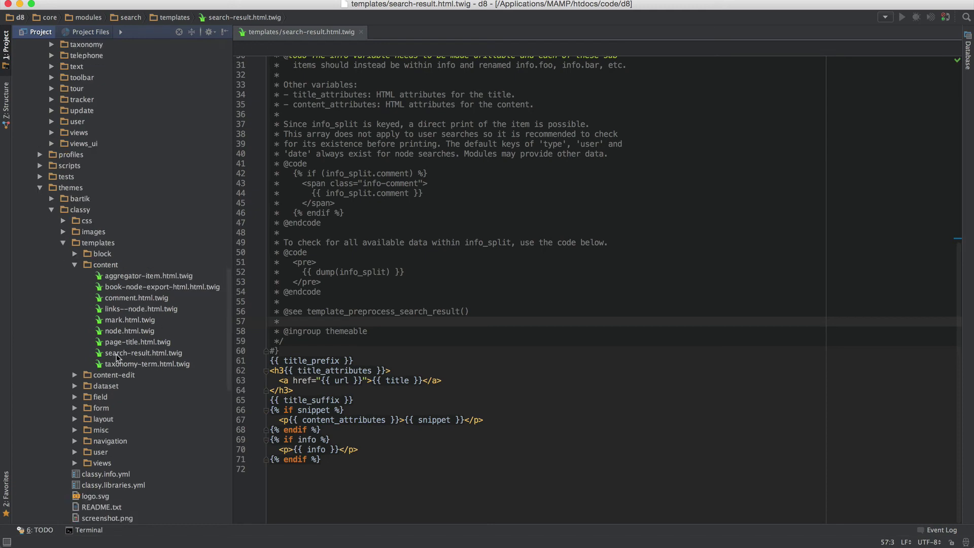
double_click(117, 354)
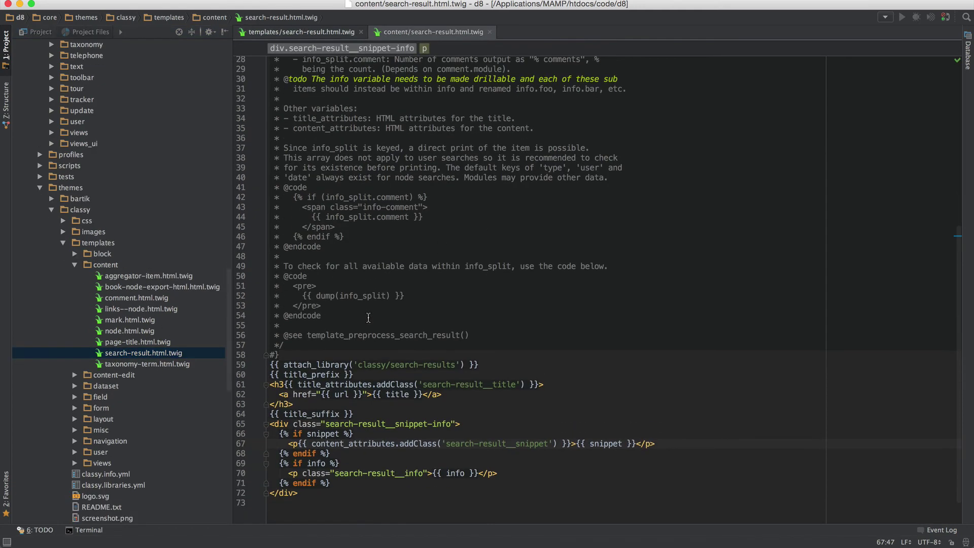
Compare the core and Classy search-result.html.twig files by switching between their tabs
scroll(368, 318, "down", 2)
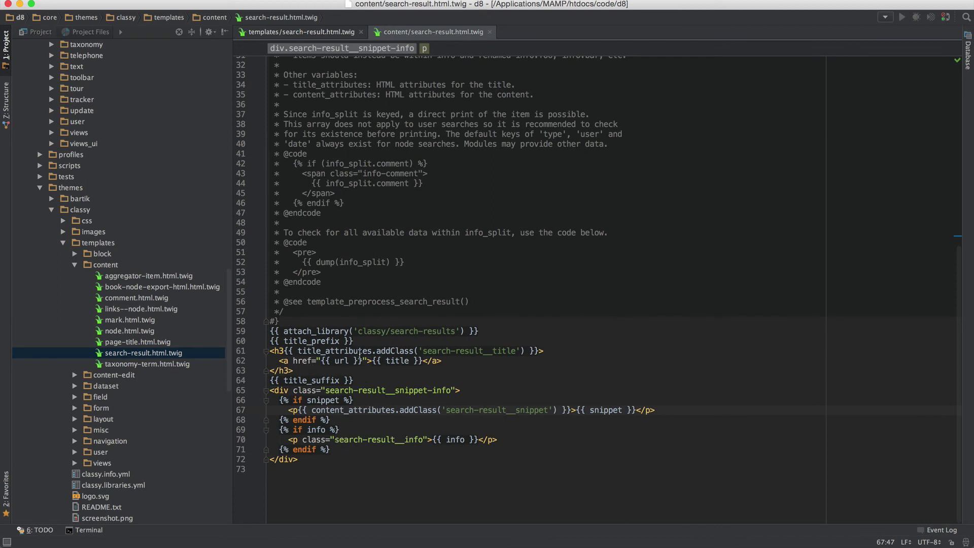
left_click(302, 32)
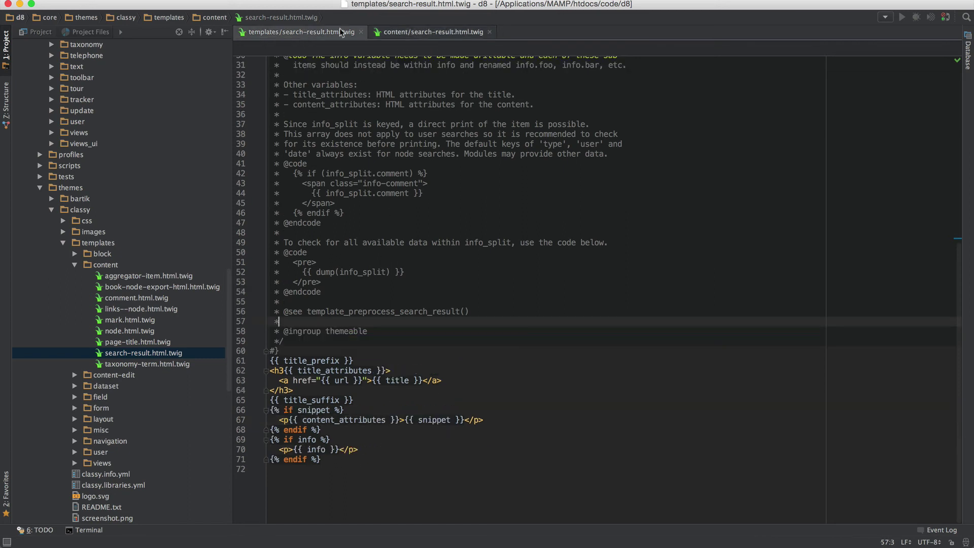
left_click(417, 32)
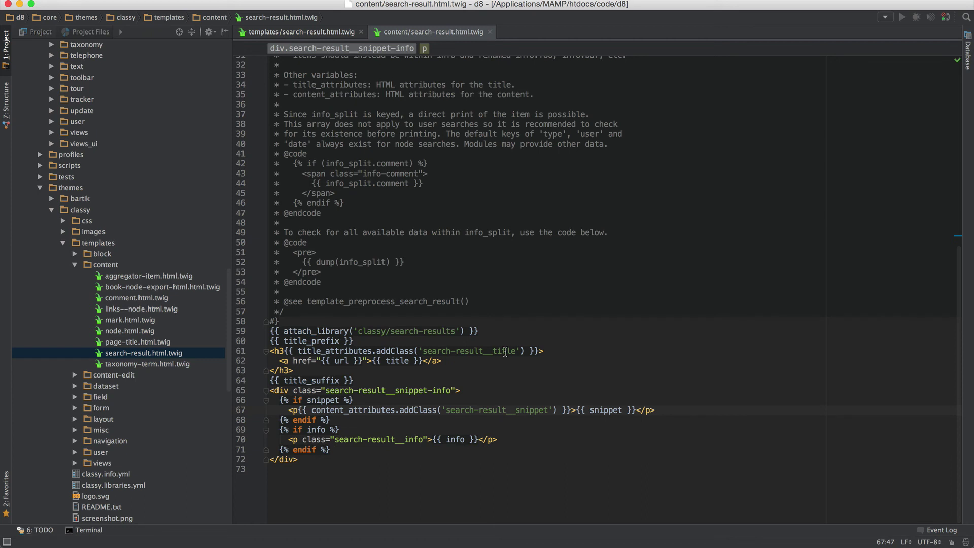
left_click(333, 35)
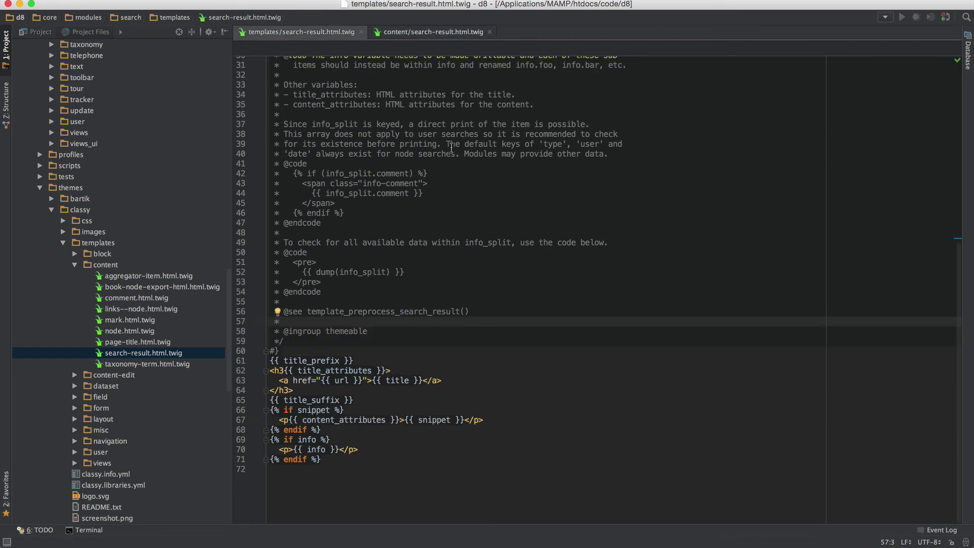
left_click(431, 33)
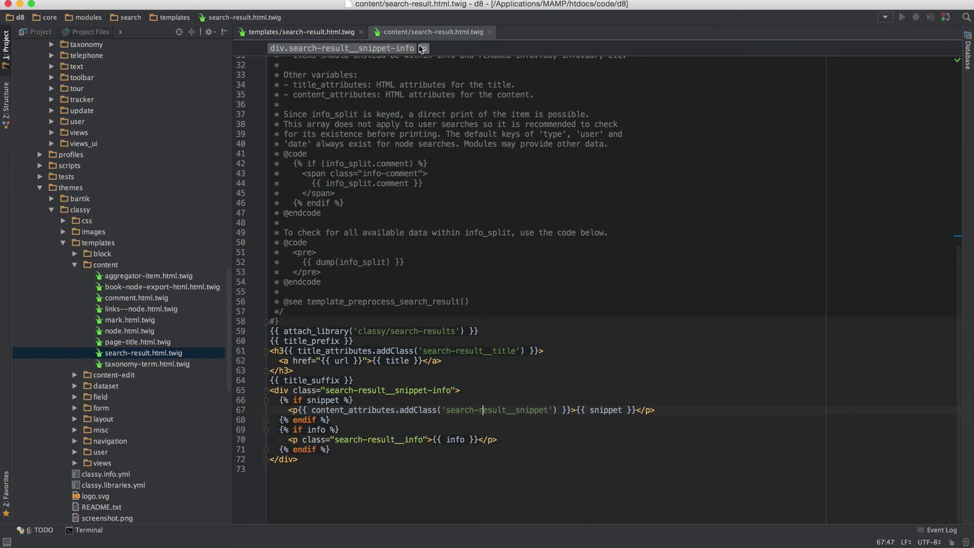
Select Classy's search-result.html.twig and expand the Bartik theme folder
left_click(151, 351)
scroll(149, 347, "up", 3)
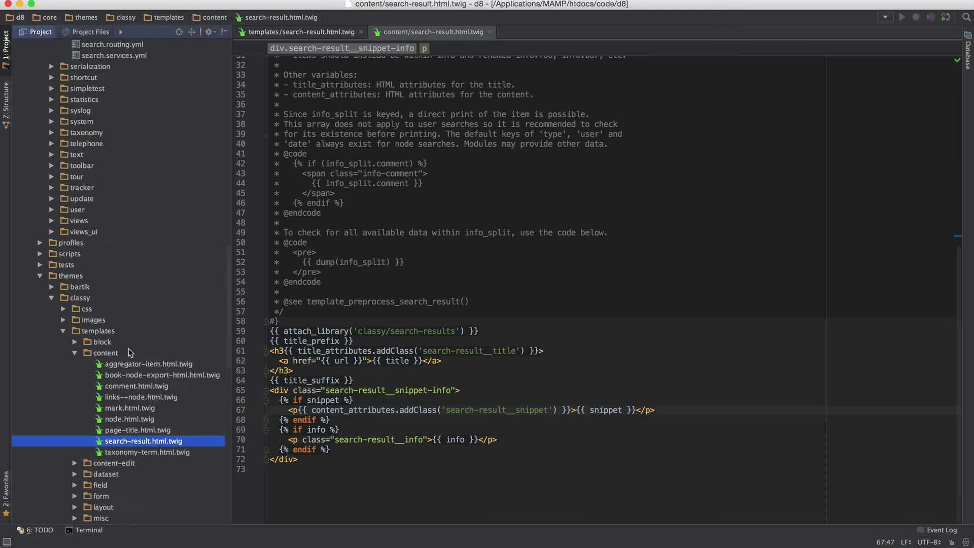
double_click(79, 298)
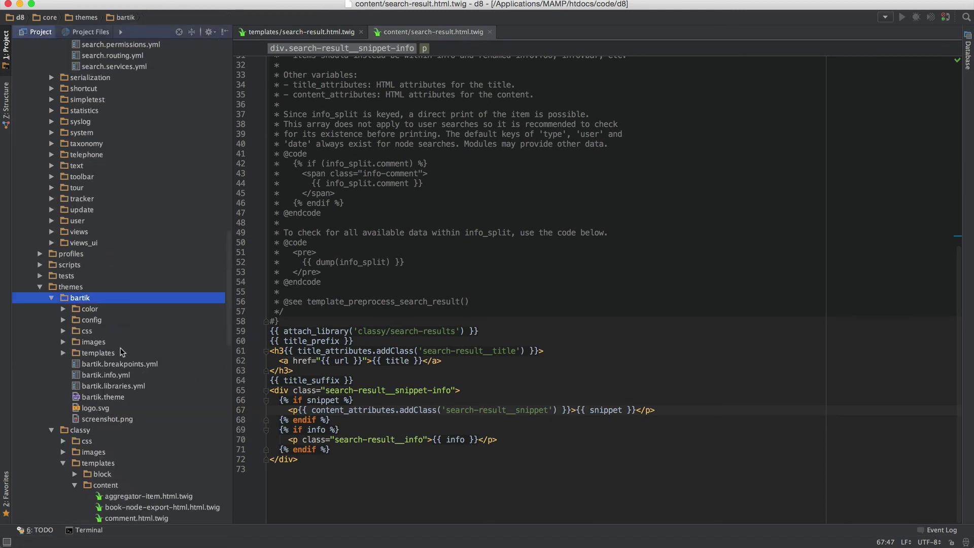
Paste a copy of search-result.html.twig into Bartik's templates folder, keeping the same file name
double_click(109, 353)
key("super+v")
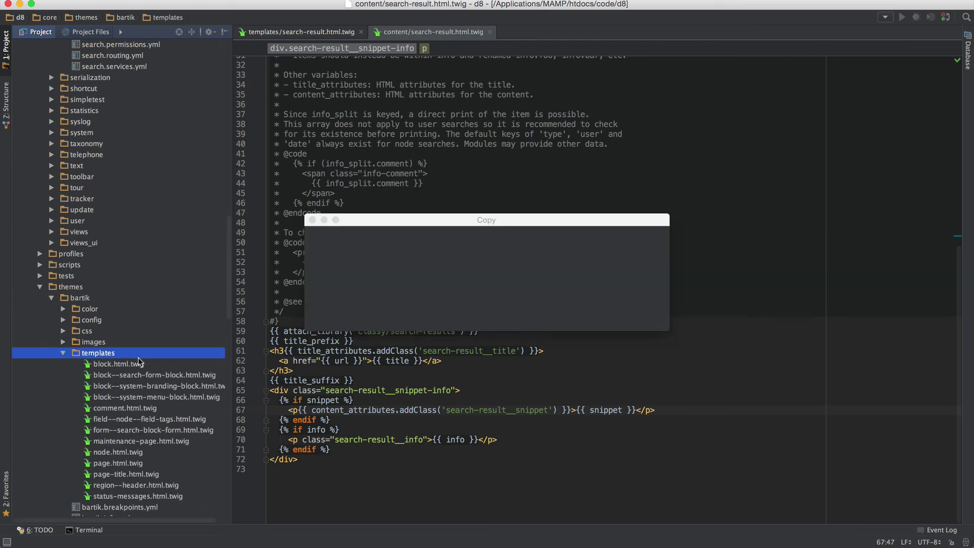
left_click(640, 318)
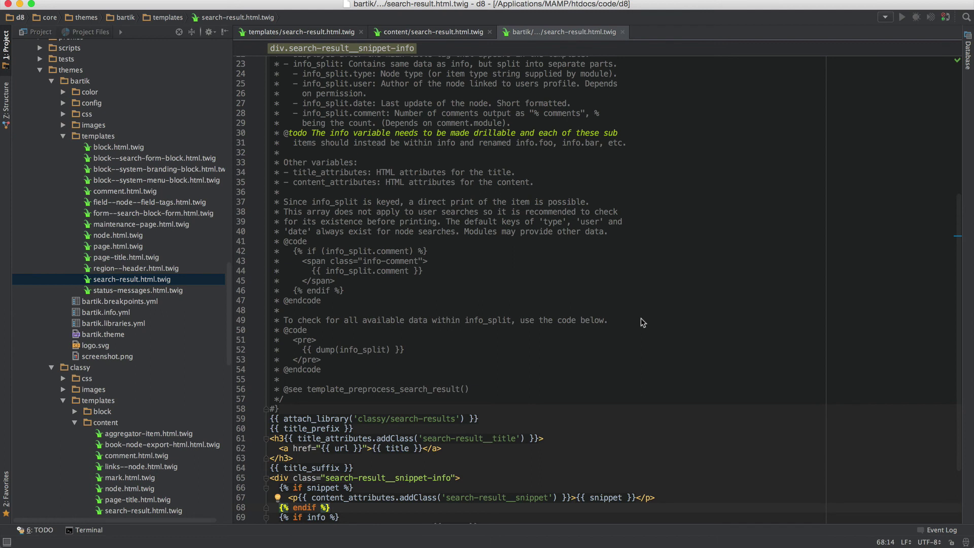
Tidy the indentation of line 70's info paragraph and bring up the terminal
scroll(554, 349, "down", 3)
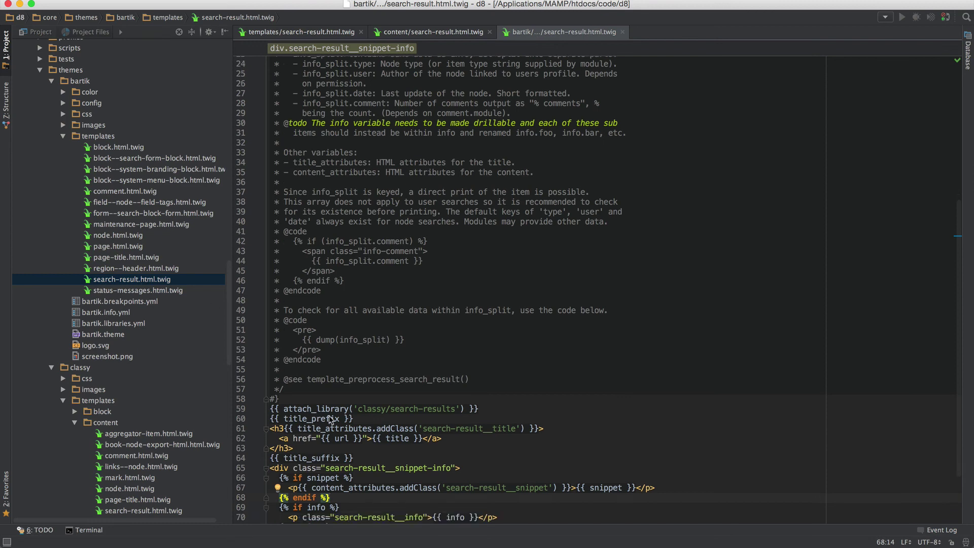
left_click(523, 441)
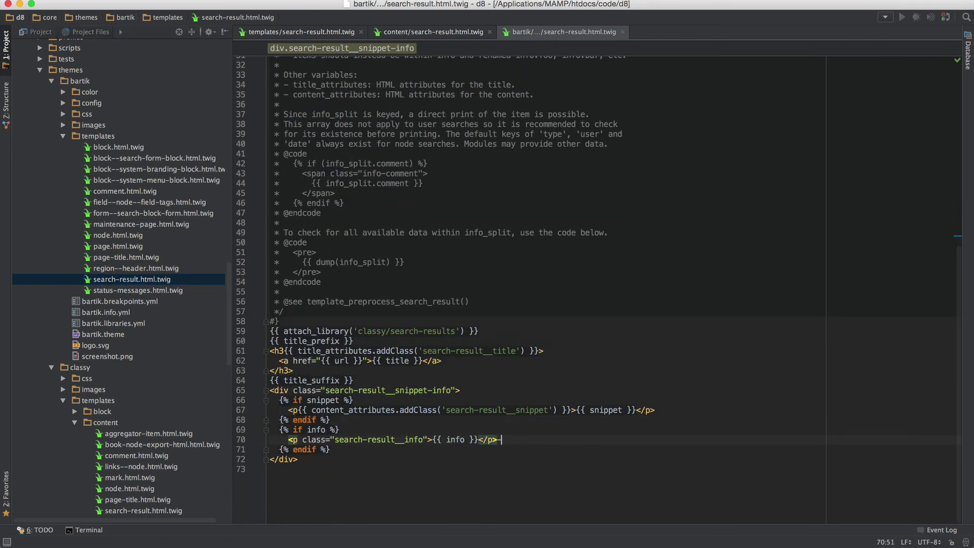
key("Tab")
key("Home")
key("Tab")
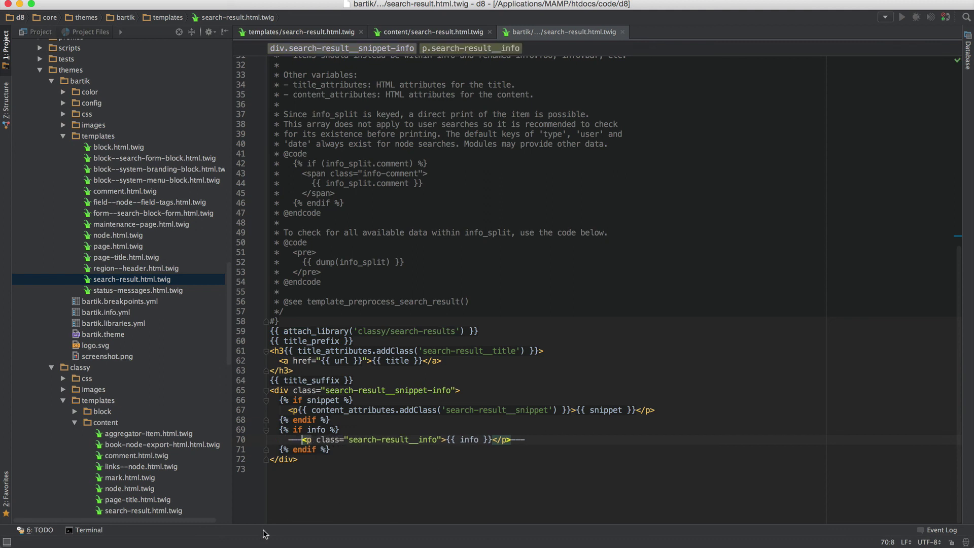
left_click(94, 533)
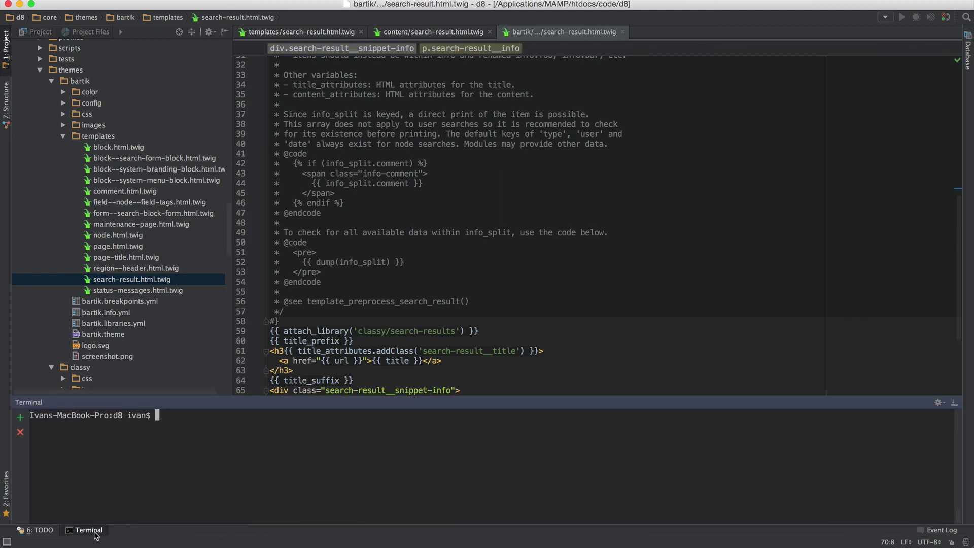
Run drush cache-rebuild -y in the PhpStorm terminal, then return to the browser
scroll(302, 370, "down", 2)
type("drush ")
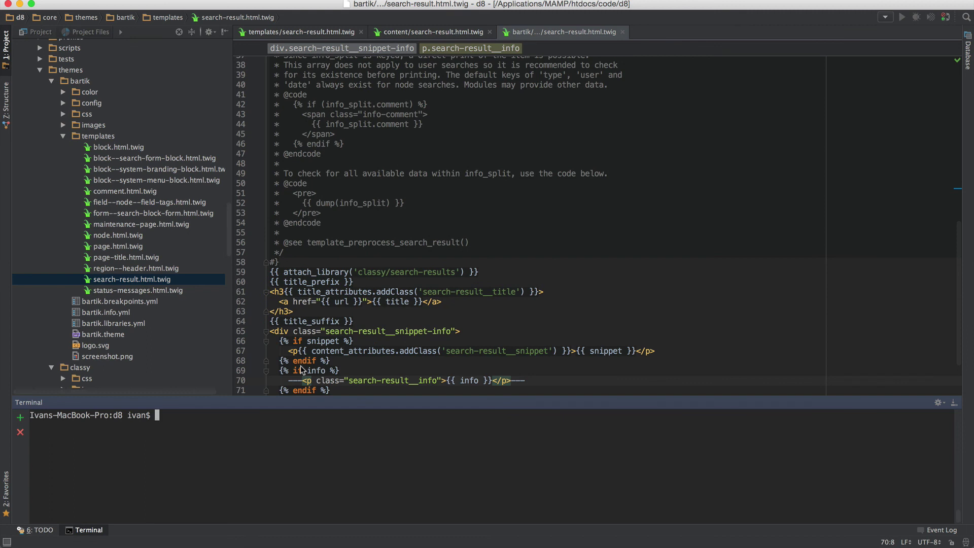
type("cache-rebuild -y")
key("Return")
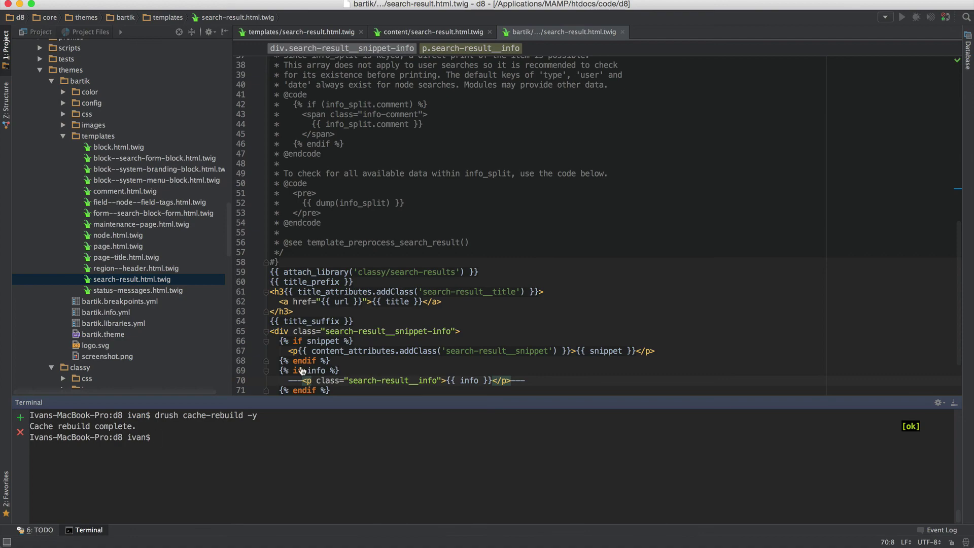
key("super+Tab")
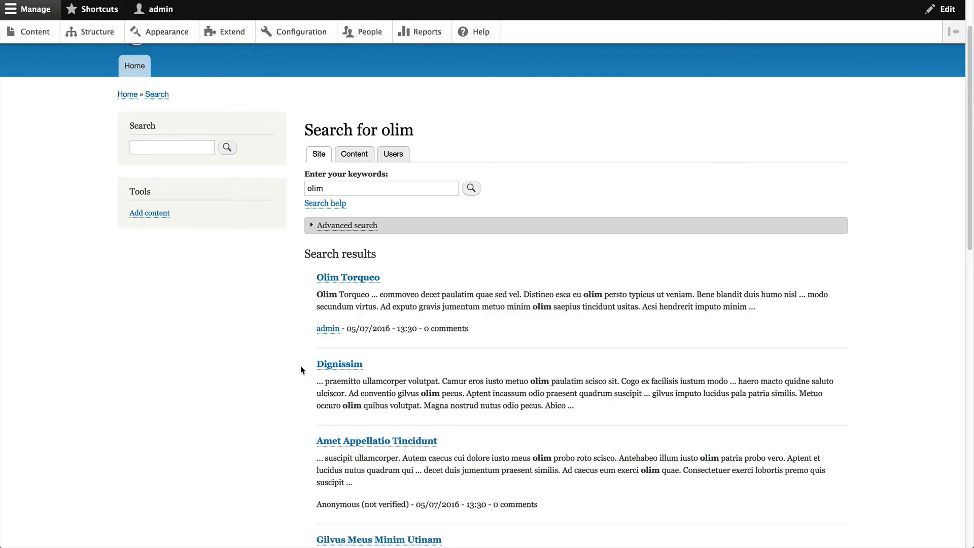
Reload the olim results and highlight the first result's author and date line
key("super+r")
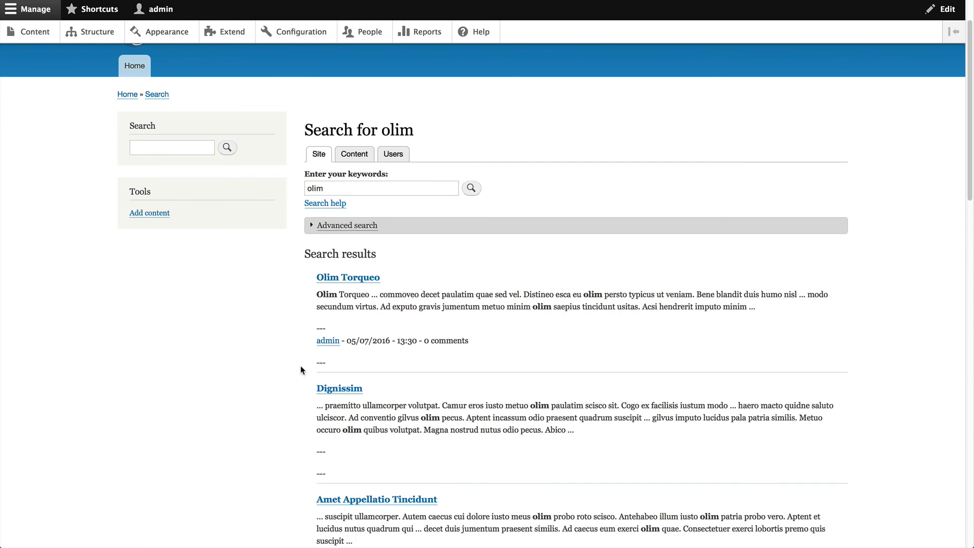
left_click_drag(323, 361, 320, 327)
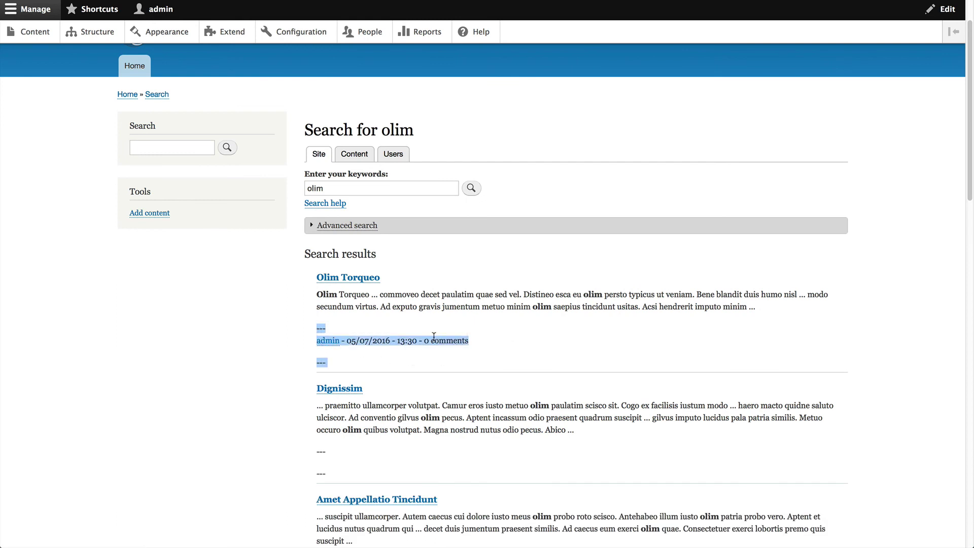
left_click_drag(483, 342, 311, 344)
Delete the if info block on lines 69–71 of Bartik's search-result.html.twig
left_click(503, 338)
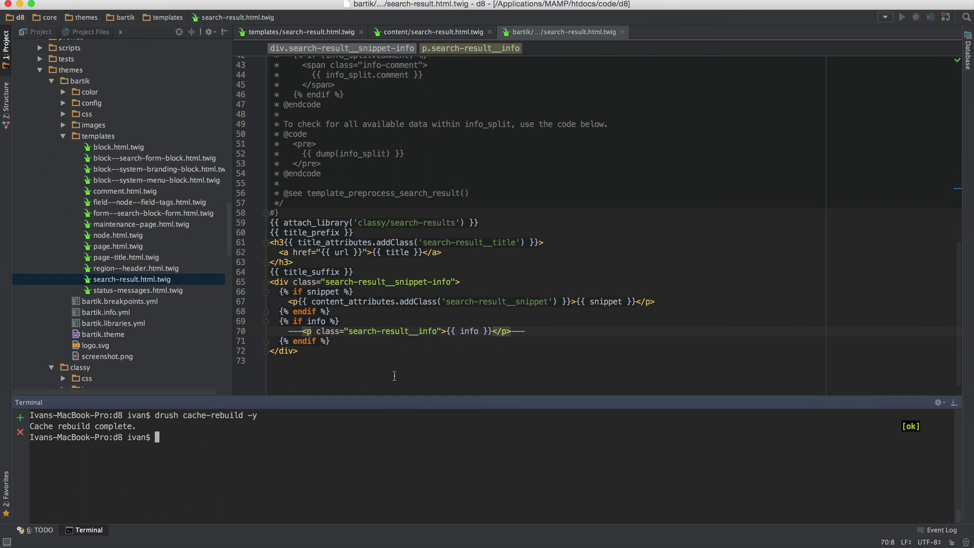
left_click(72, 530)
left_click_drag(348, 452, 255, 428)
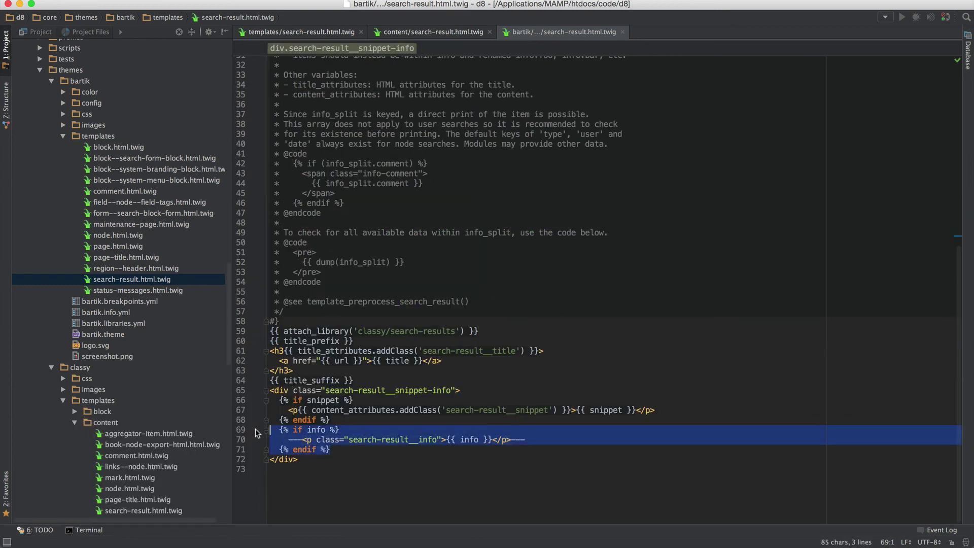
key("BackSpace")
key("BackSpace")
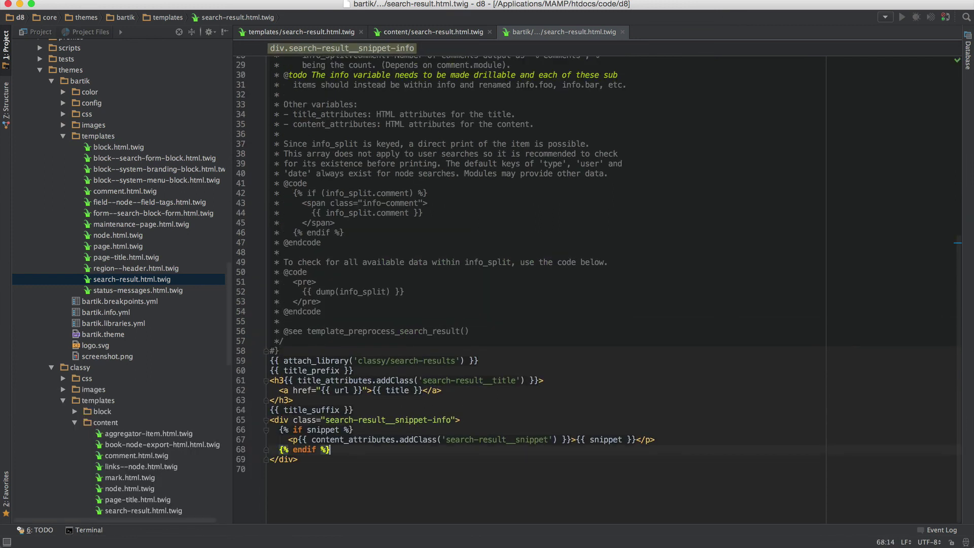
key("super+Tab")
Refresh the olim search results page in the browser
key("super+r")
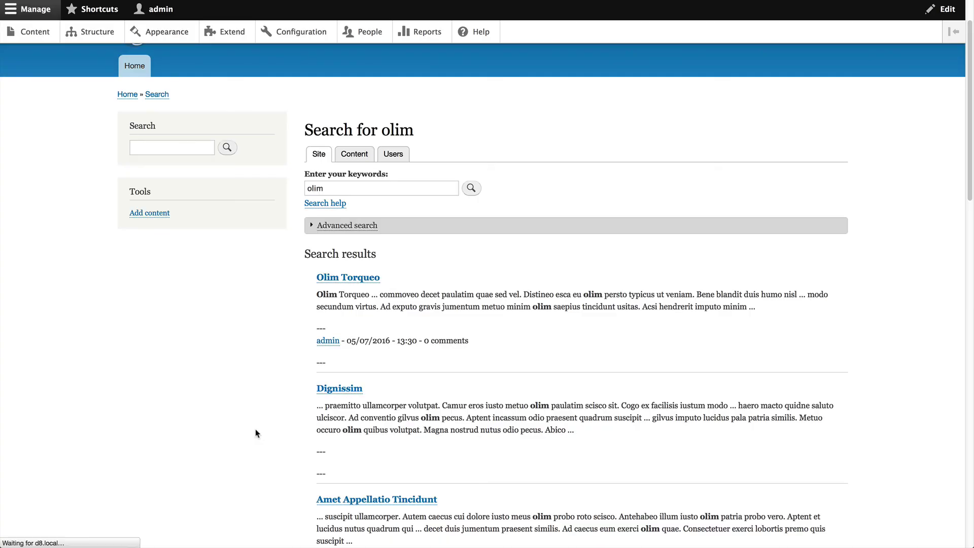